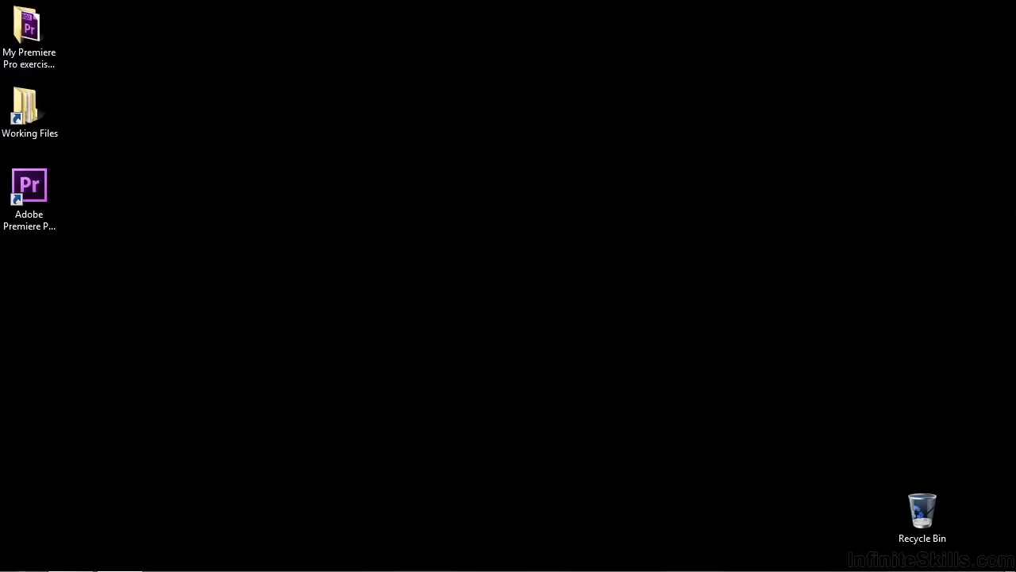
Step: Open the project 0602-trim tool.prproj from the projects folder inside Working Files
double_click(12, 115)
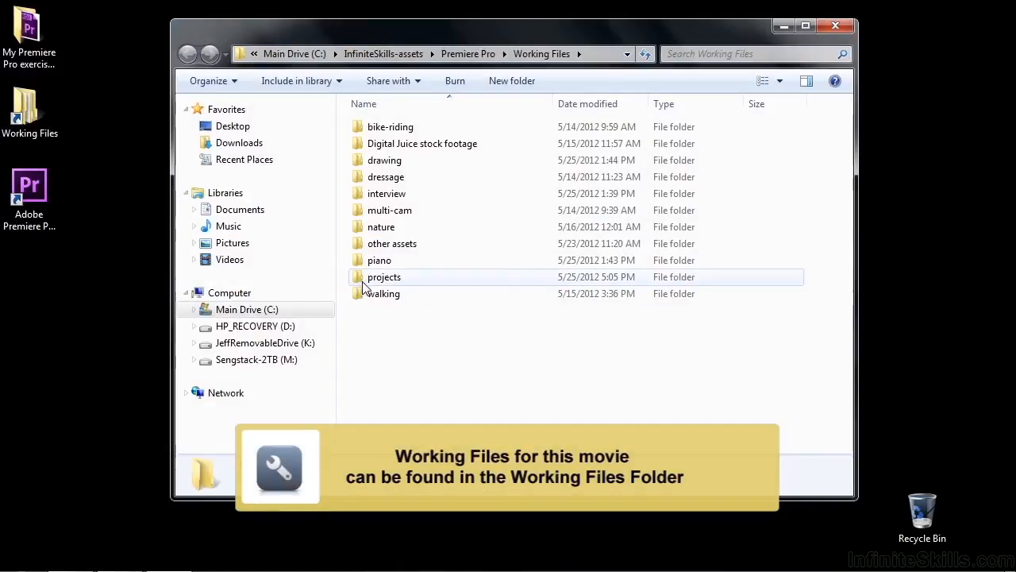
double_click(381, 277)
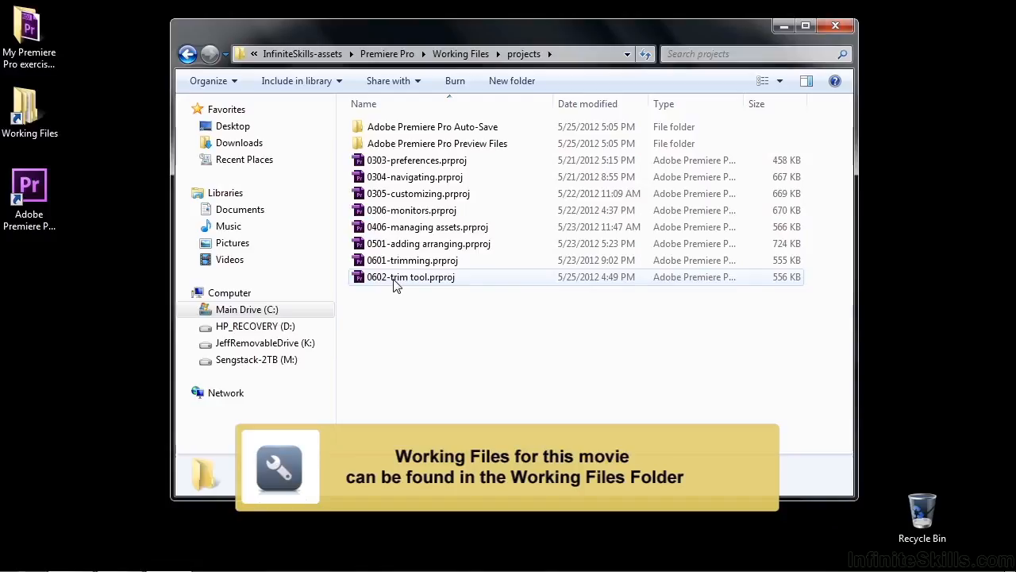
double_click(378, 280)
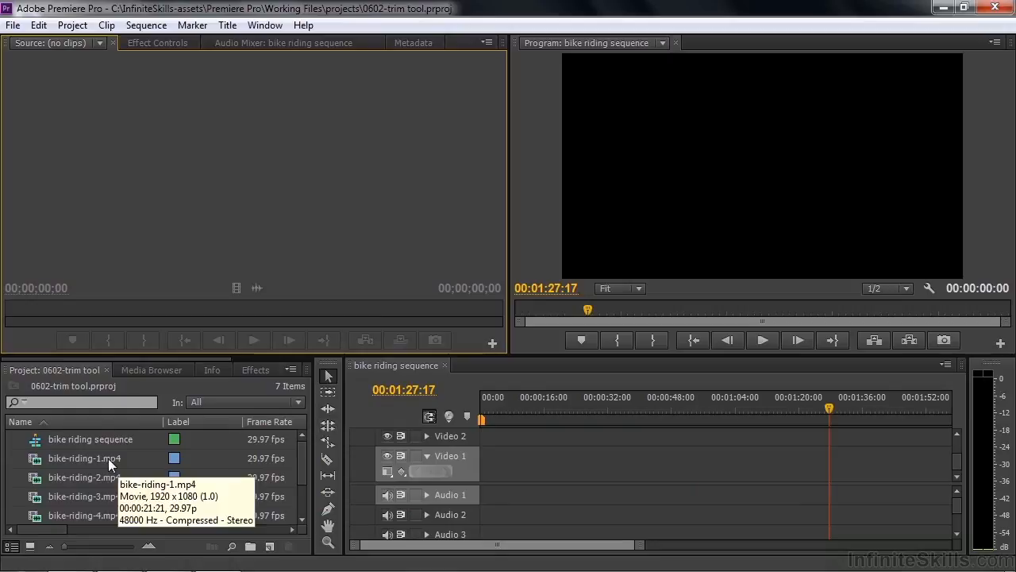
Step: Add the six clips bike-riding-1.mp4 through bike-riding-6.mp4 to the start of Video 1 in the bike riding sequence
drag(301, 454, 306, 433)
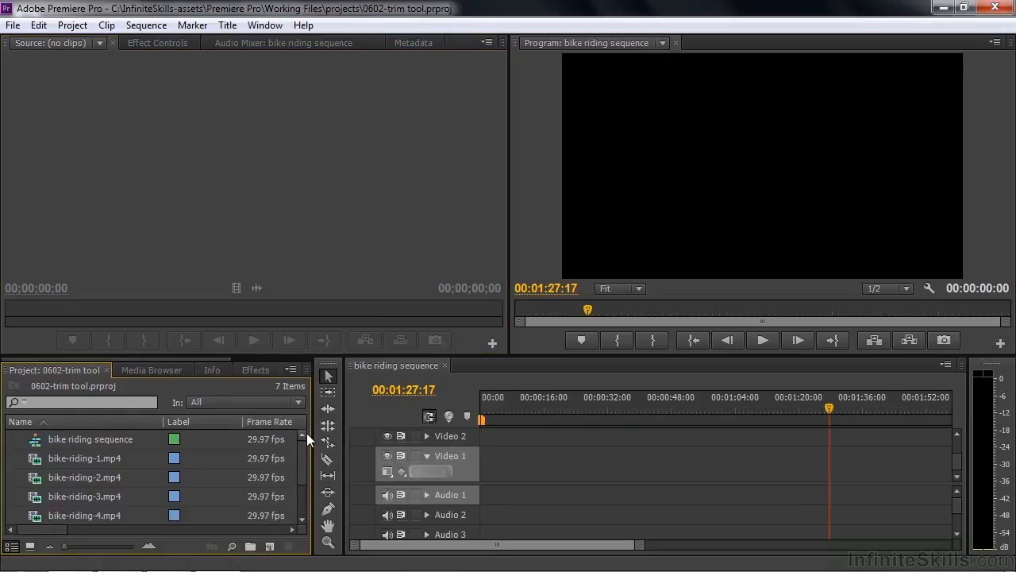
click(42, 457)
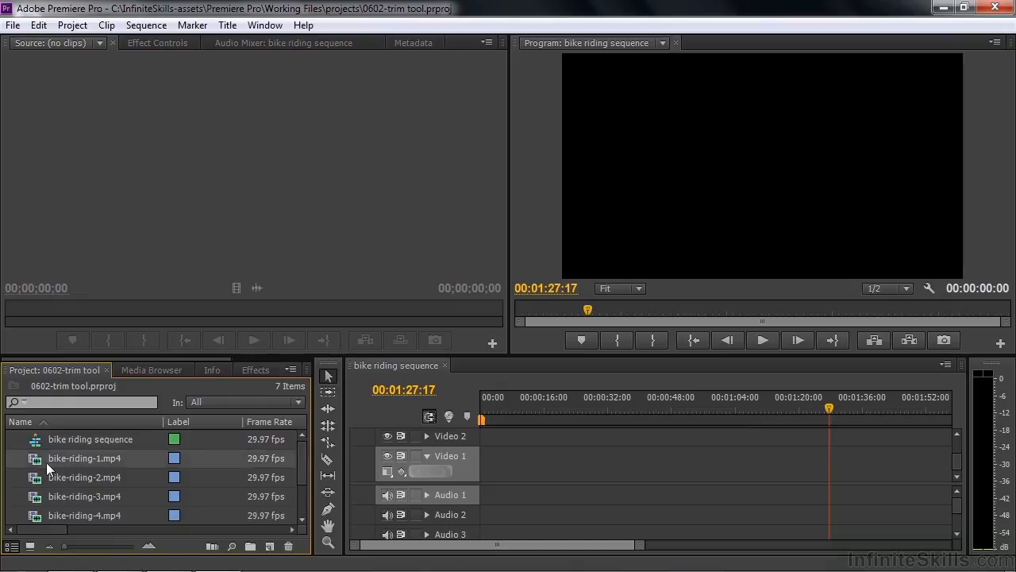
drag(305, 448, 300, 510)
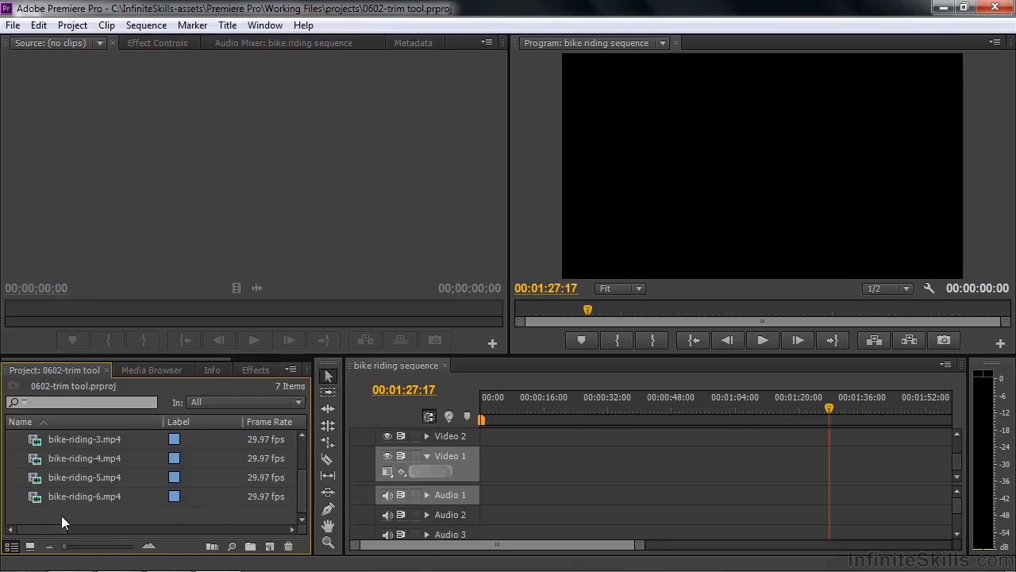
shift+click(40, 501)
drag(40, 501, 490, 474)
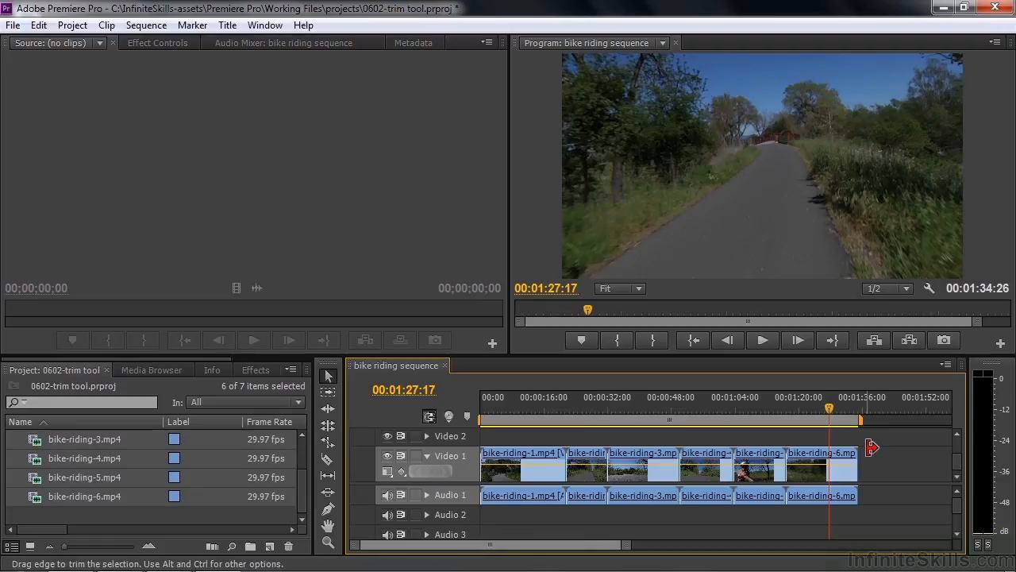
Step: Move the bike-riding-6 clip away from bike-riding-5, leaving a gap, and snap it back against that clip
click(808, 457)
drag(810, 454, 819, 457)
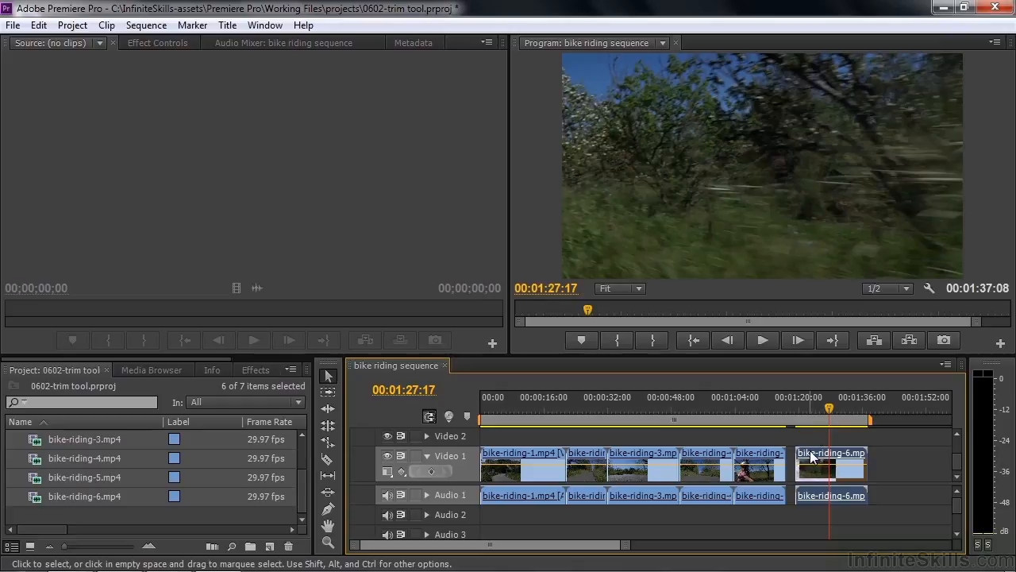
drag(811, 456, 803, 456)
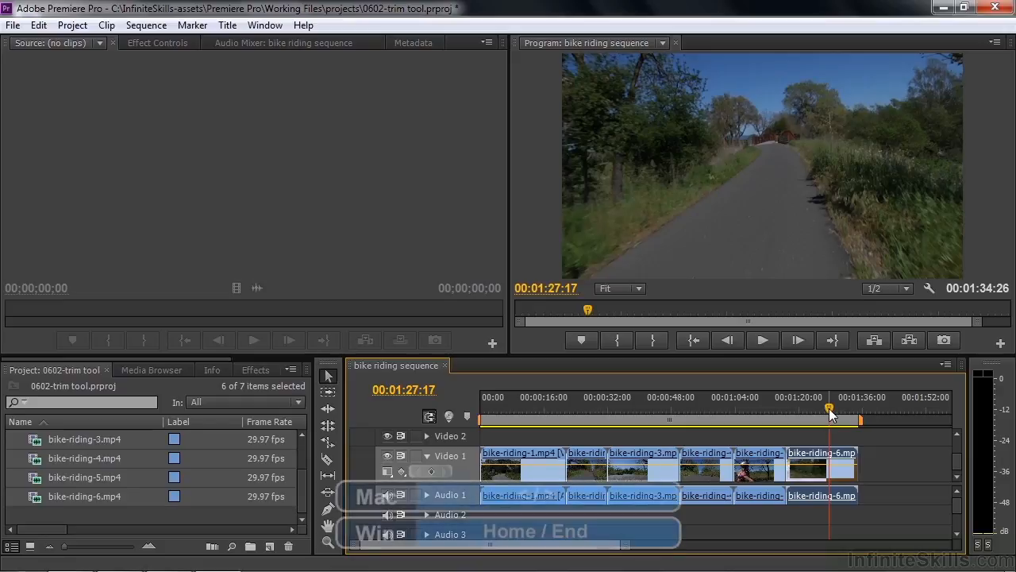
Step: Jump the playhead to the sequence's start, to its end, and back to the start
key(Home)
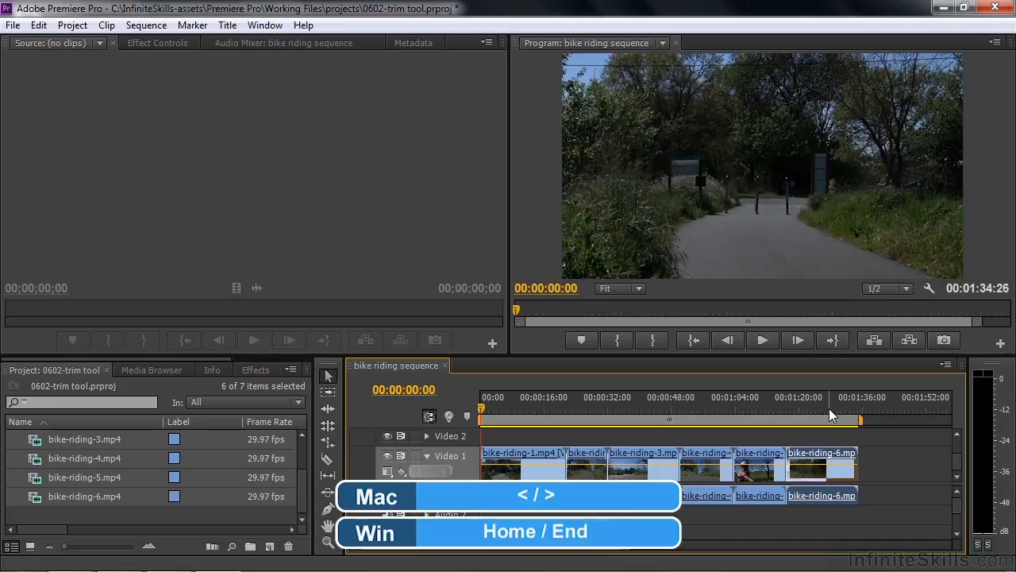
key(End)
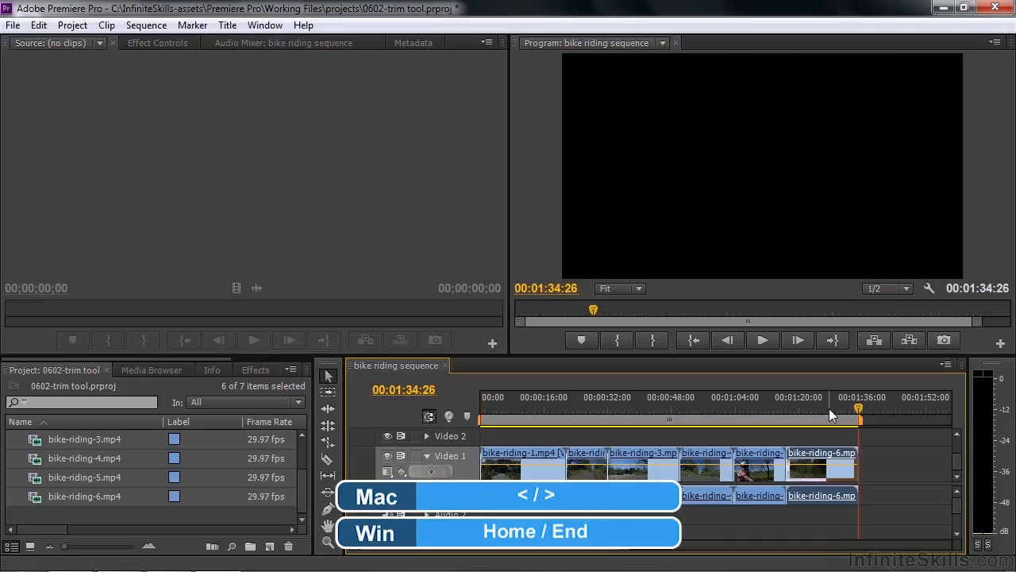
key(Home)
Step: Examine the bike-riding-1 clip's opacity line and its list of adjustable effect properties up close in the timeline
drag(639, 545, 530, 546)
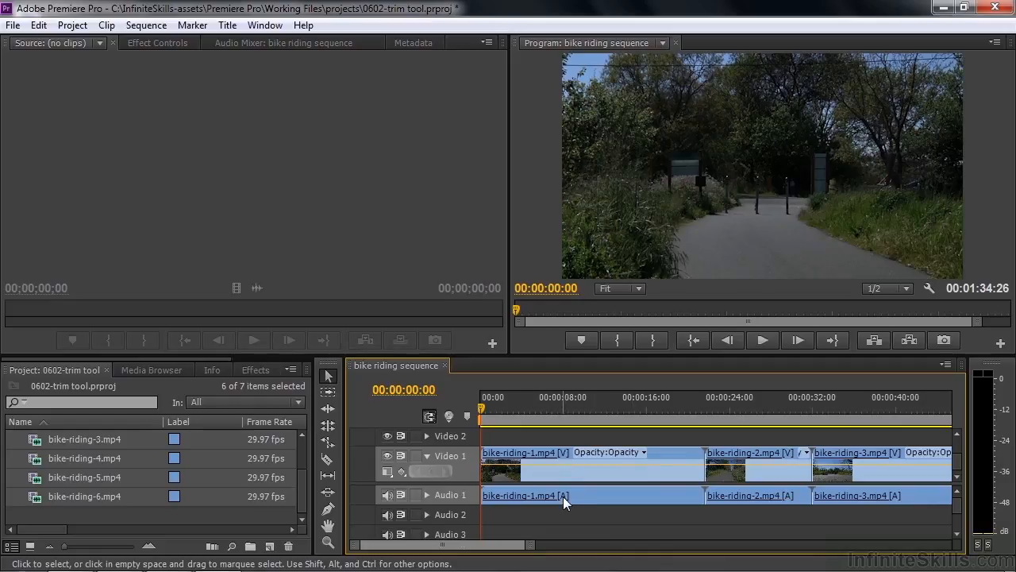
mouse_move(566, 453)
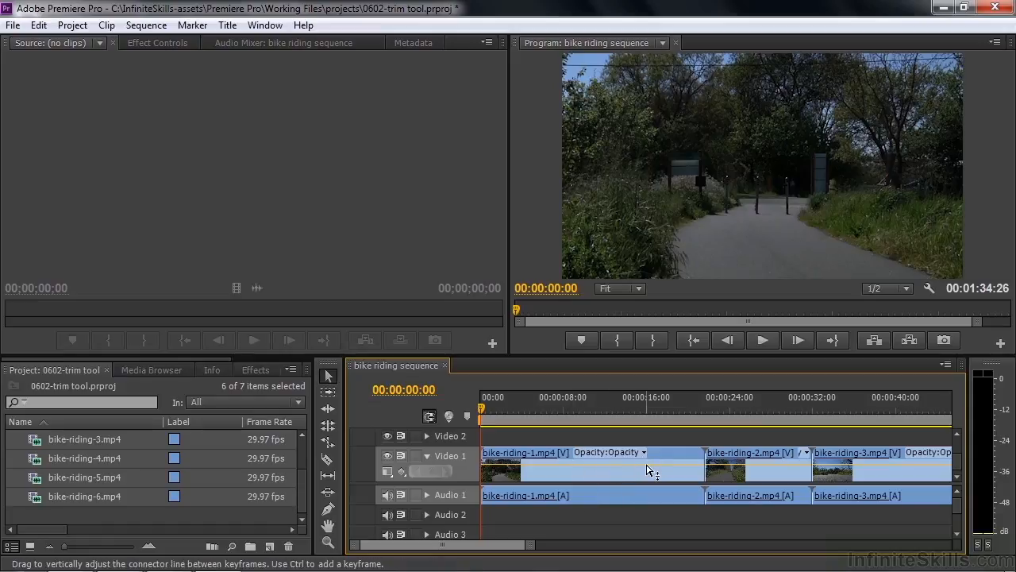
mouse_move(646, 465)
mouse_move(647, 469)
mouse_down()
mouse_move(647, 480)
mouse_move(640, 459)
mouse_up()
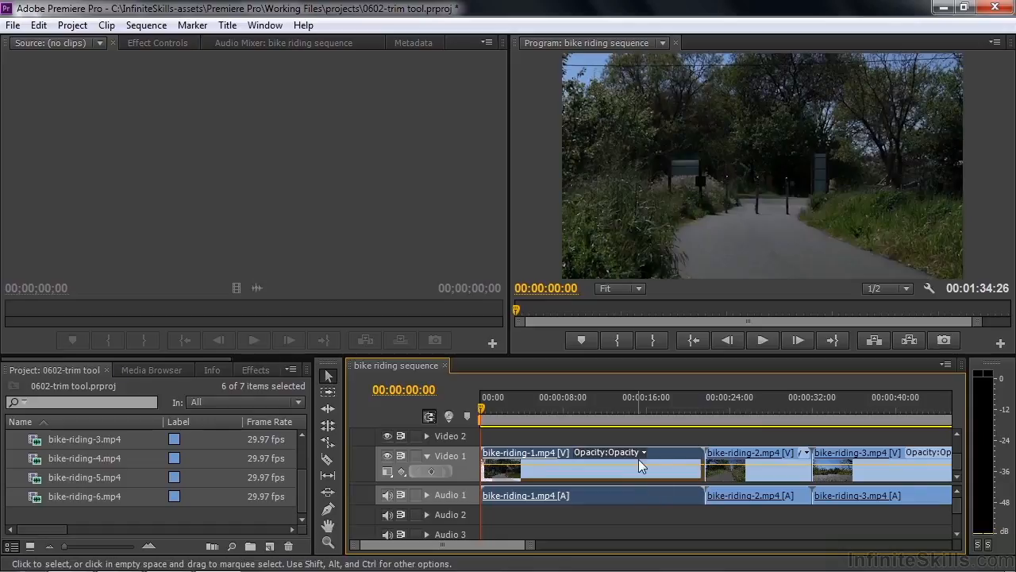
mouse_move(638, 467)
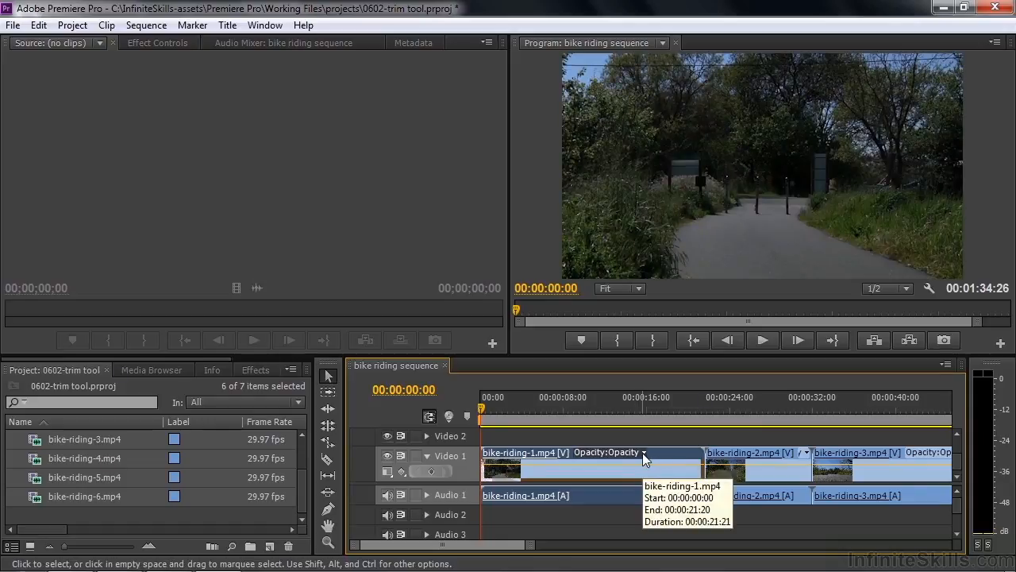
click(644, 453)
mouse_move(642, 507)
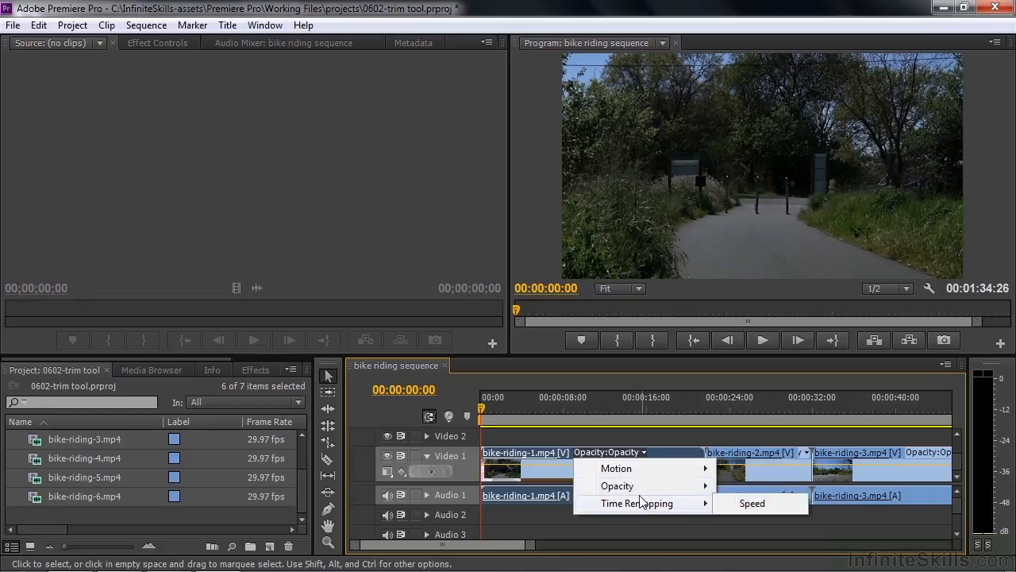
click(558, 470)
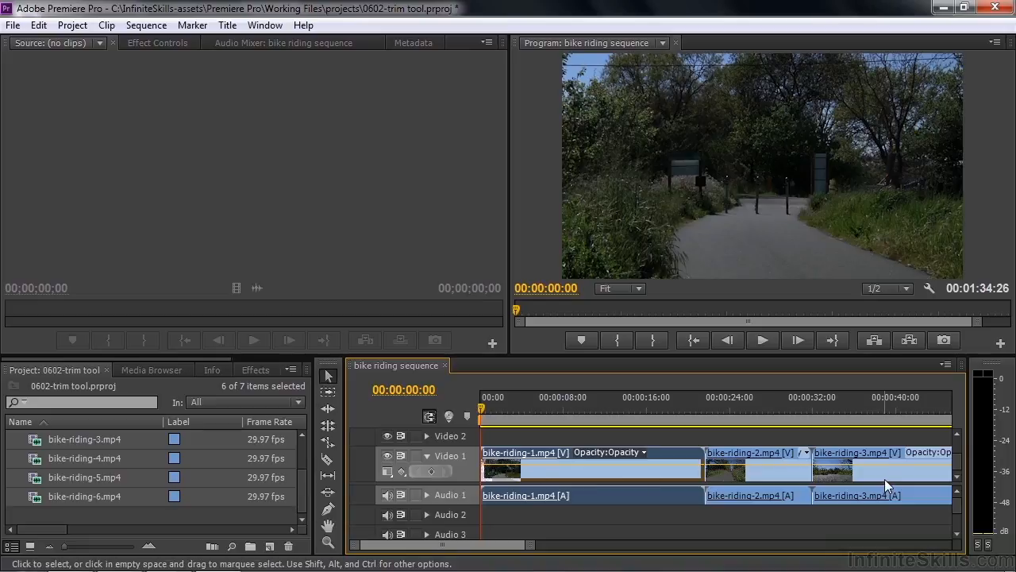
Step: Trim the beginning of the bike-riding-1 clip to 00:00:12:17, where the two riders are in view
key(backslash)
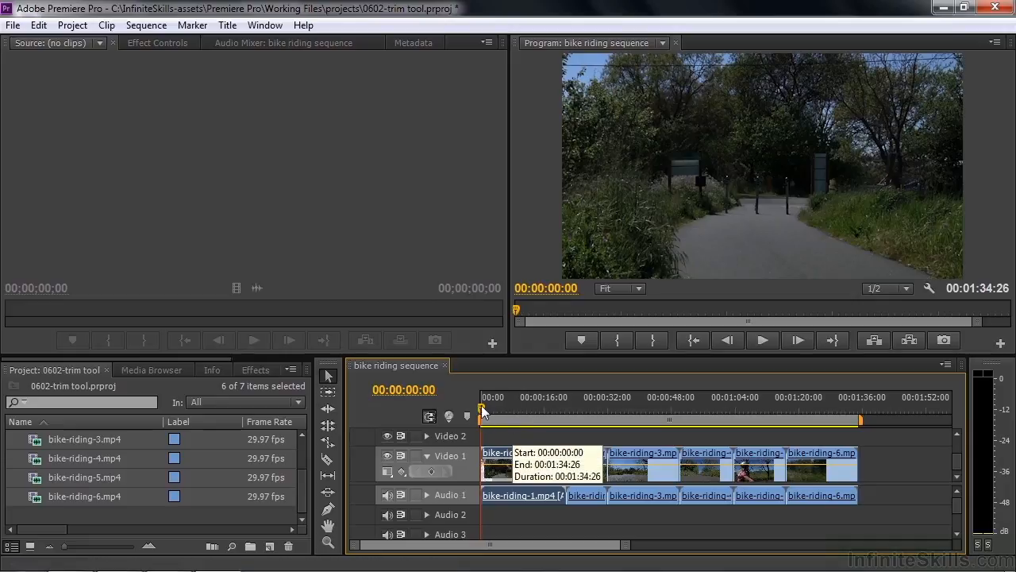
drag(481, 413, 529, 429)
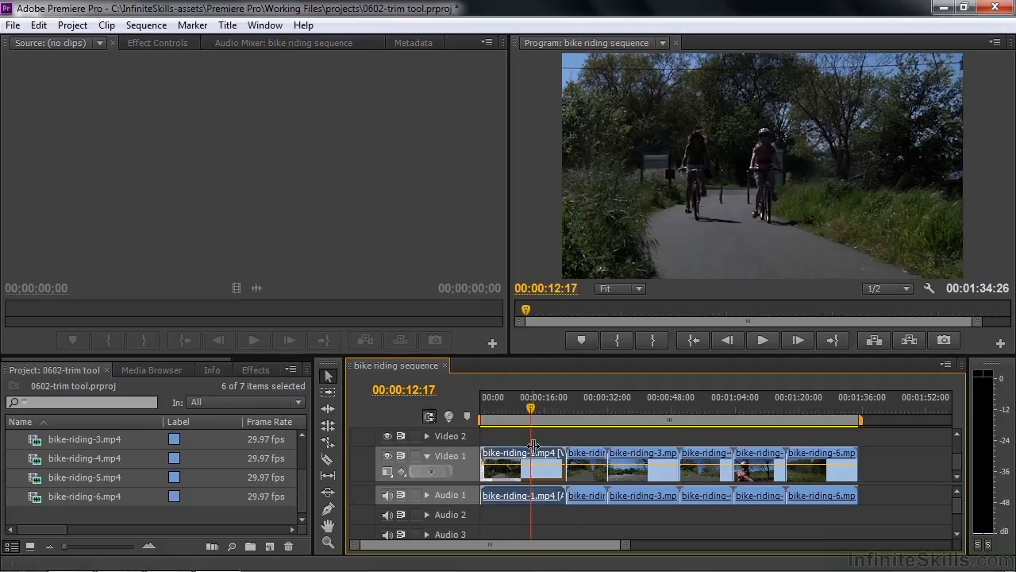
drag(483, 453, 531, 455)
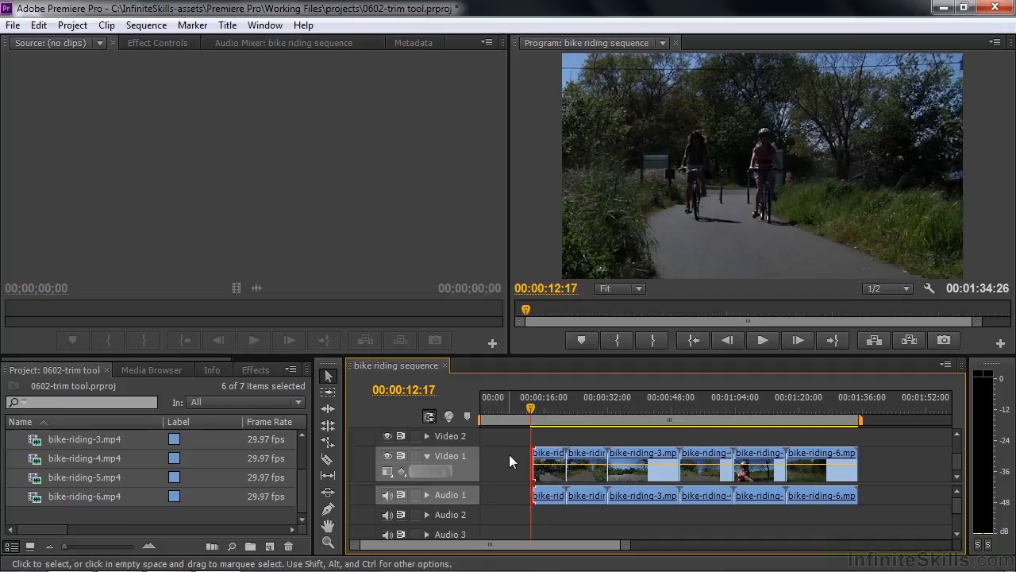
Step: Play back the trimmed beginning of bike-riding-1 and ripple delete the empty gap in front of it
drag(532, 408, 528, 410)
key(space)
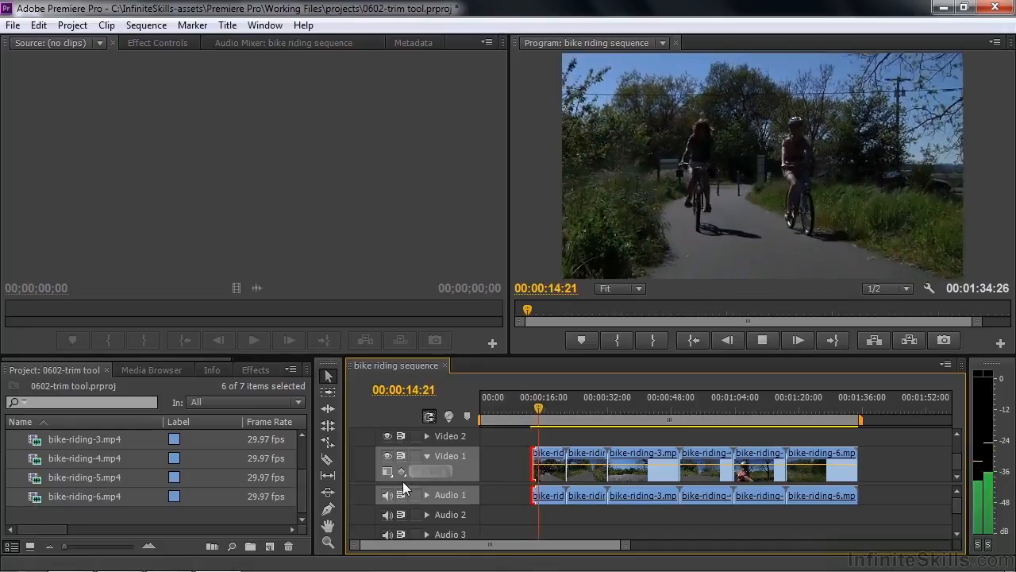
key(space)
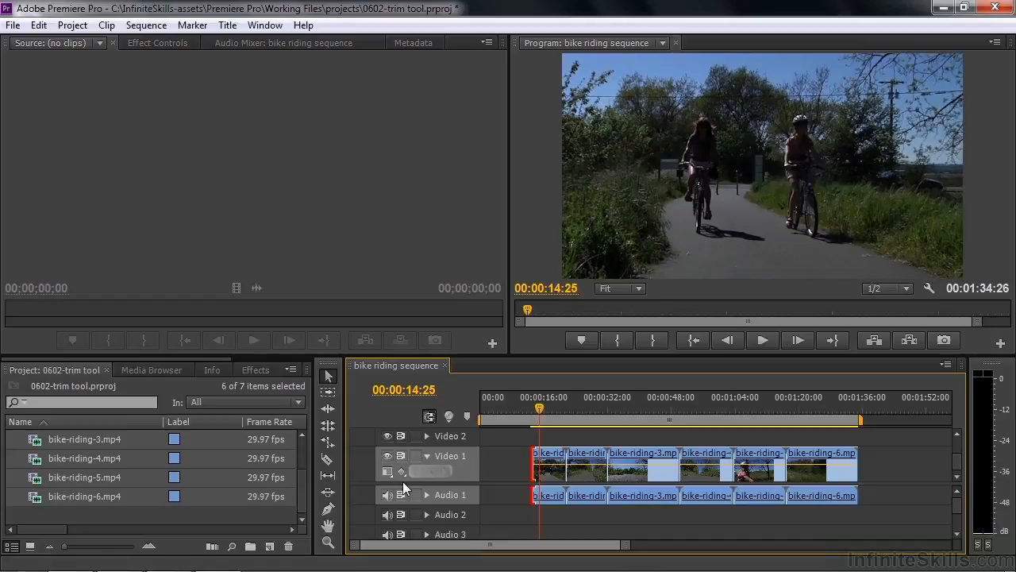
click(514, 419)
mouse_move(515, 418)
mouse_down()
mouse_move(492, 422)
mouse_move(521, 429)
mouse_move(498, 428)
mouse_move(504, 433)
mouse_up()
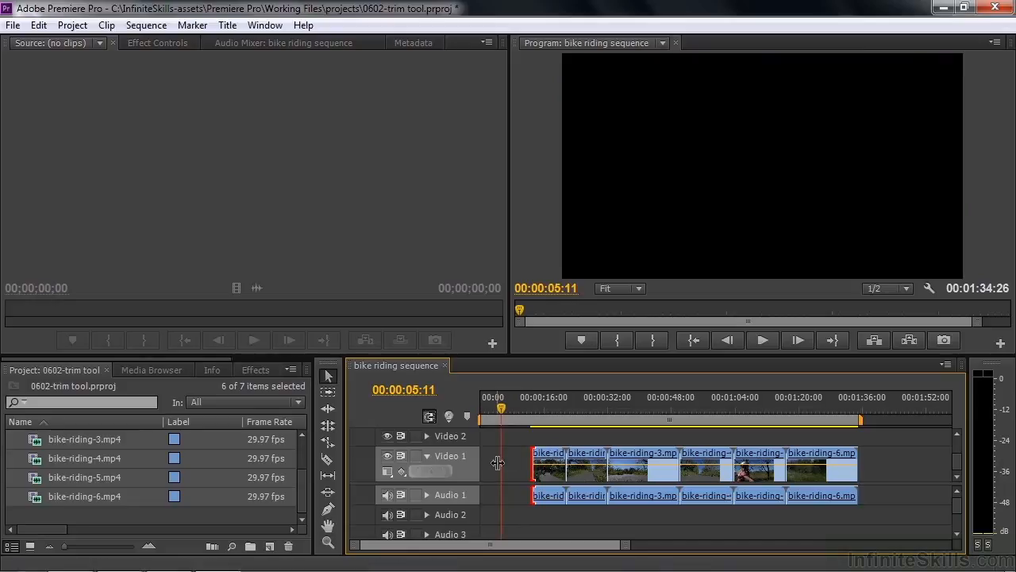
right_click(494, 462)
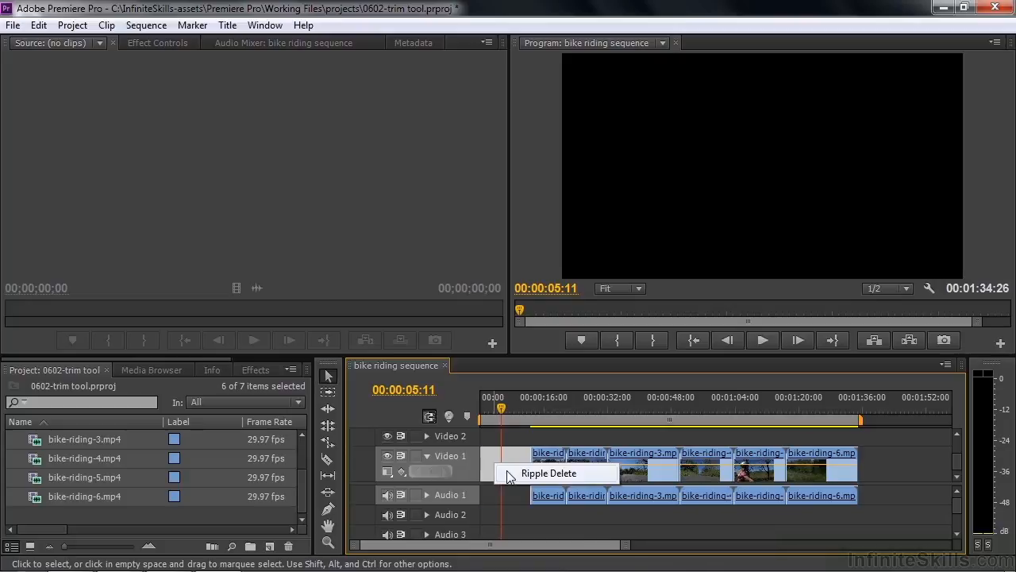
click(548, 474)
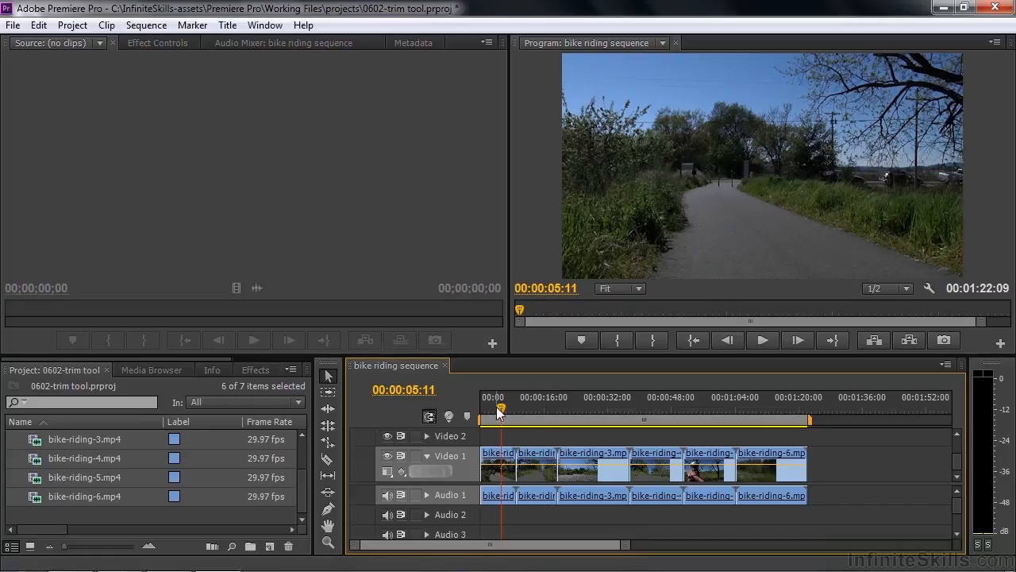
Step: Trim the end of the bike-riding-1 clip to 00:00:05:11, just after the passing cyclist leaves the frame
drag(500, 413, 502, 420)
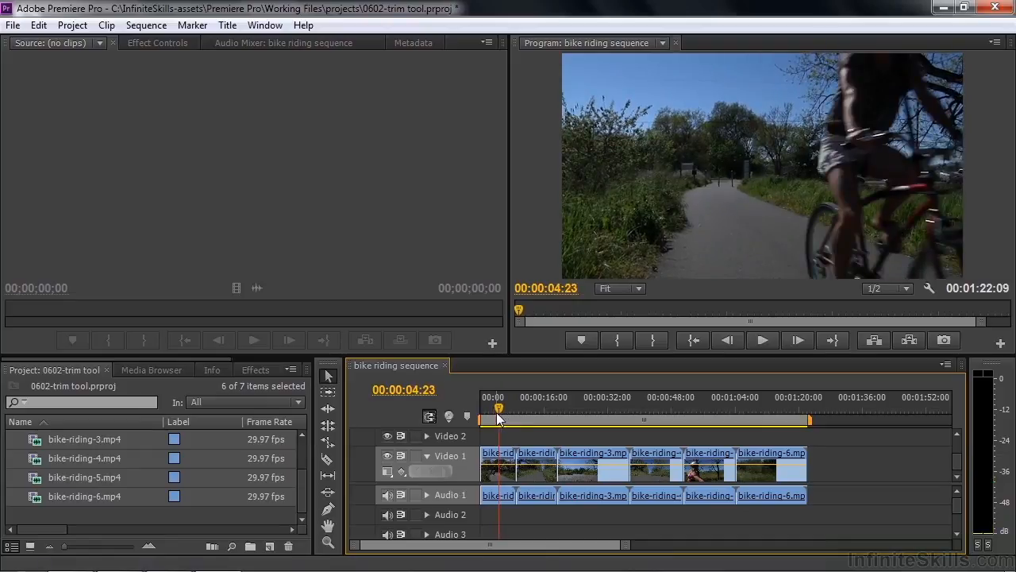
drag(498, 411, 500, 414)
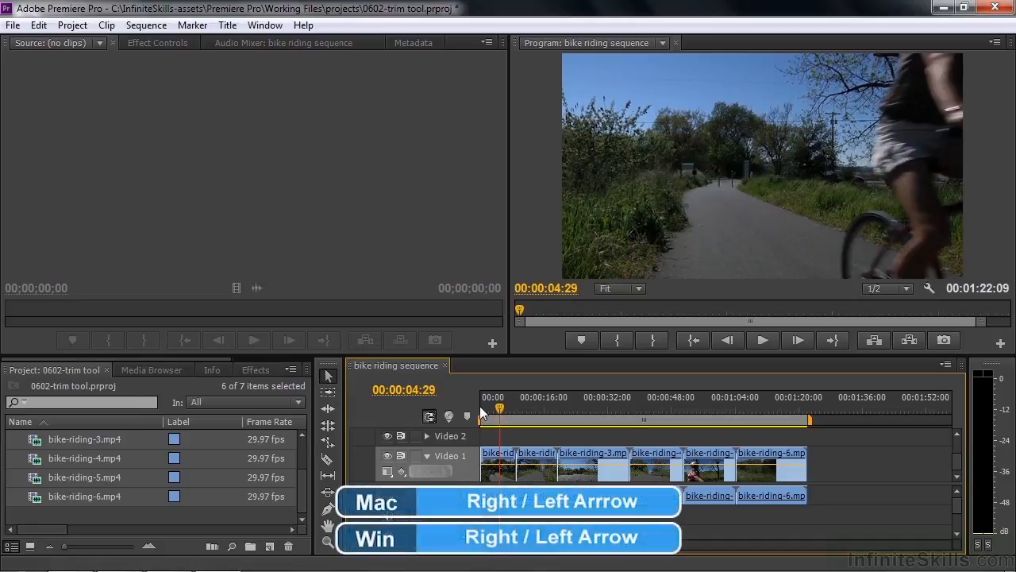
key(Right)
key(Right)
key(Right)
key(Left)
key(Left)
key(Left)
key(Left)
key(Right)
key(Right)
key(Right)
key(Right)
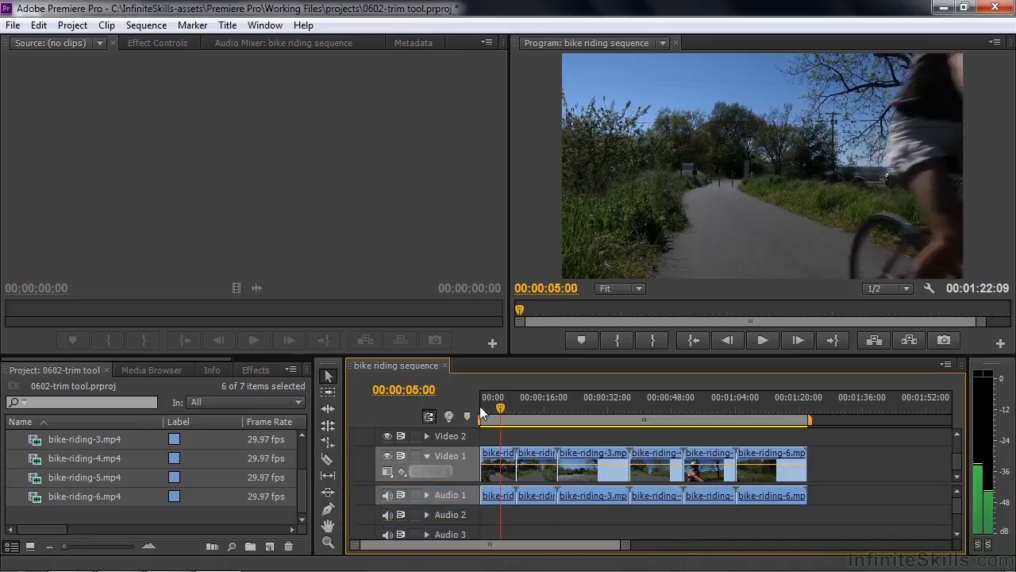
key(Right)
key(Right)
key(Right)
key(Right)
key(Right)
key(Right)
key(Right)
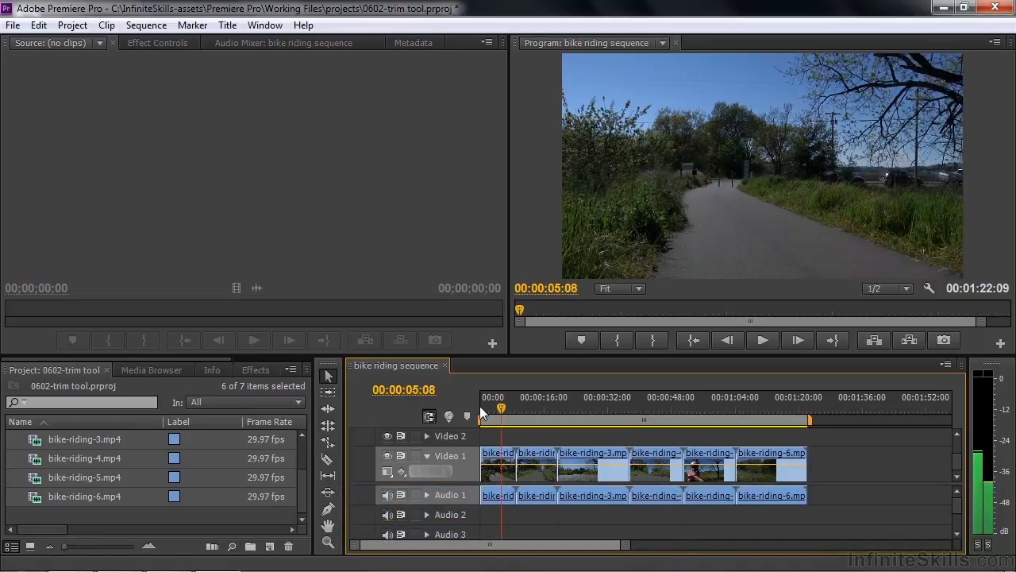
key(Right)
key(Right)
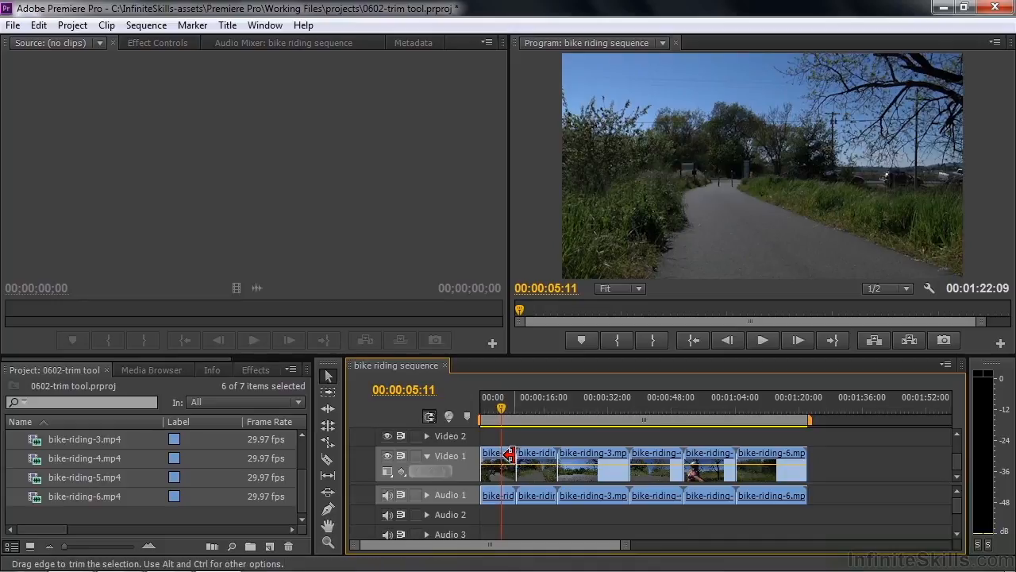
drag(508, 453, 500, 454)
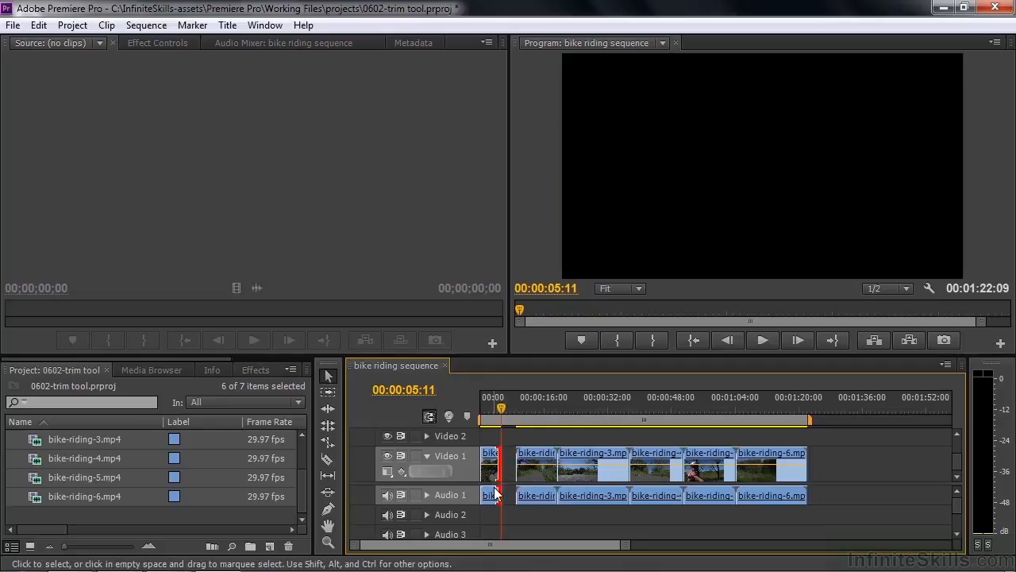
Step: Play back the trimmed bike-riding-1 clip and ripple delete the gap between it and bike-riding-2
drag(502, 408, 476, 419)
key(space)
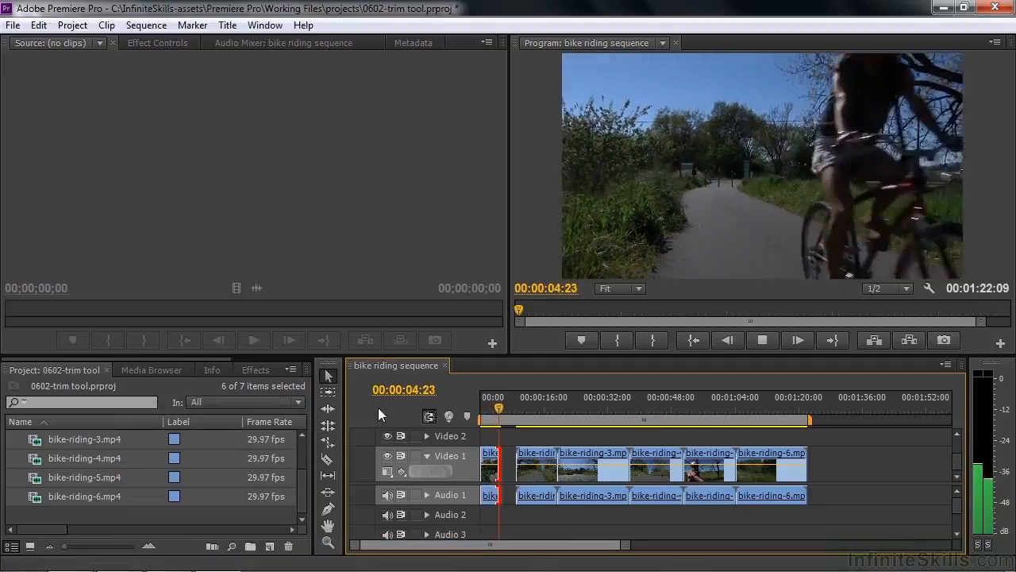
key(space)
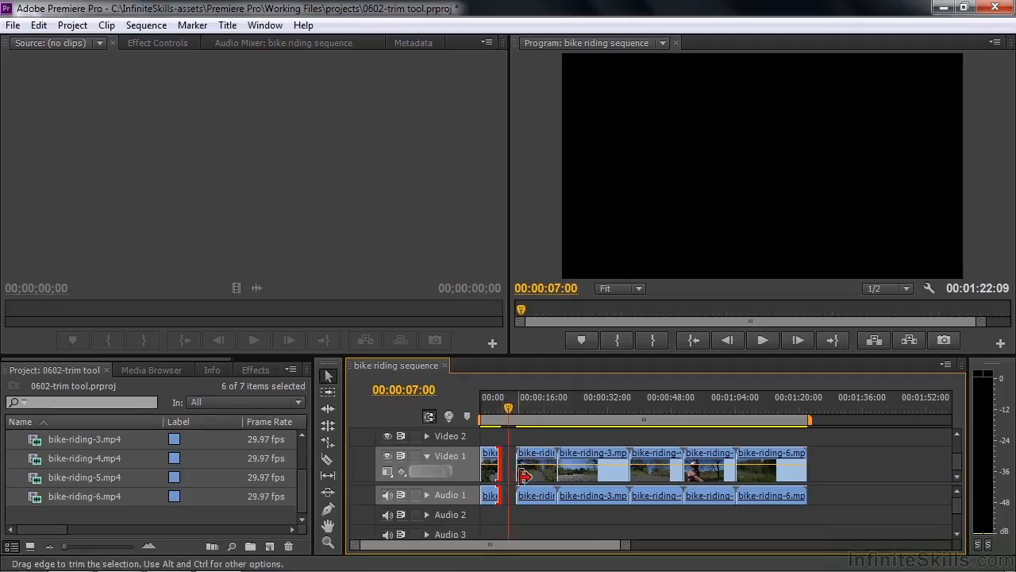
right_click(506, 455)
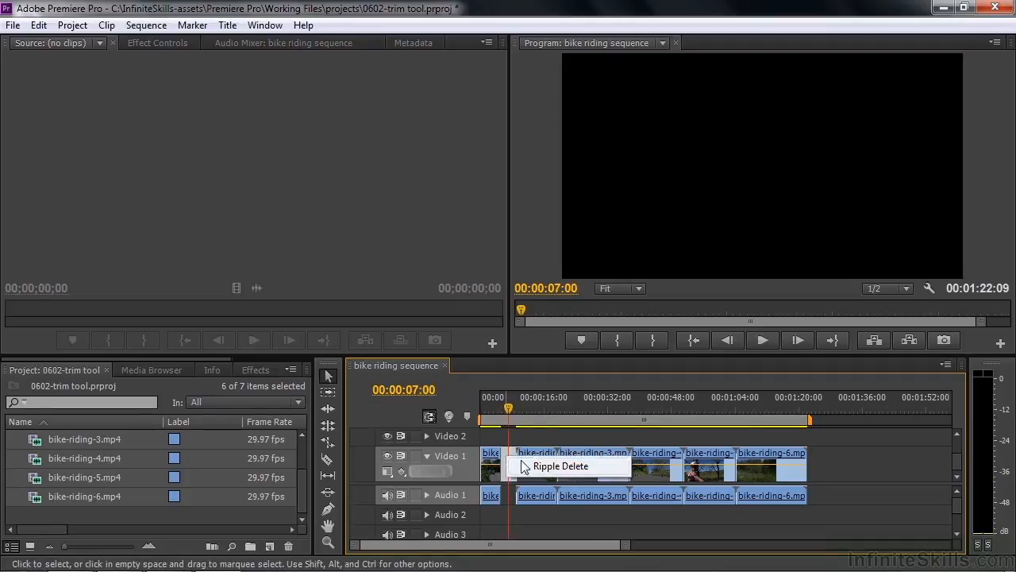
click(548, 467)
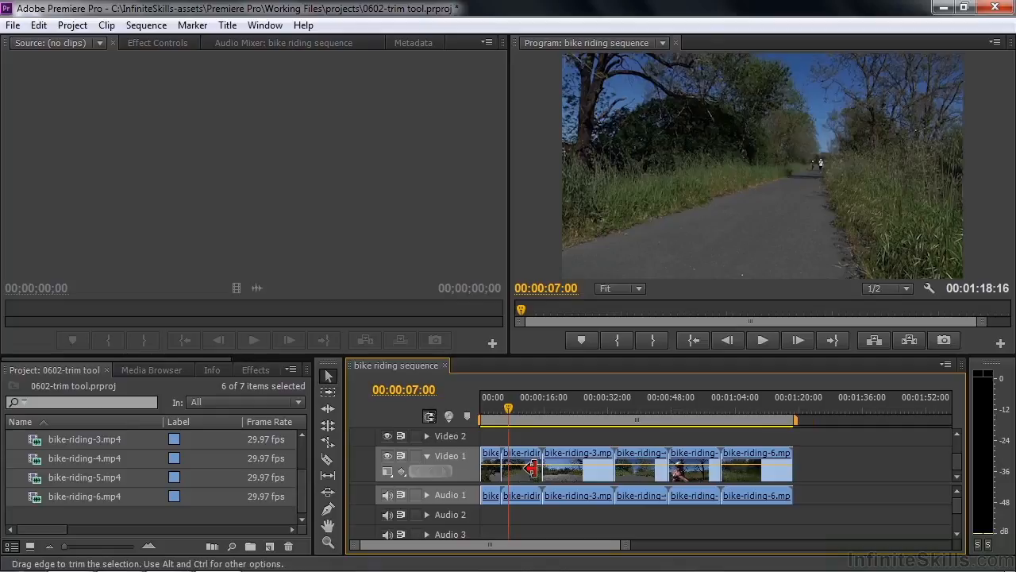
Step: Trim the beginning of the bike-riding-2 clip to 00:00:08:18, just before the cyclists enter the frame
click(490, 416)
key(space)
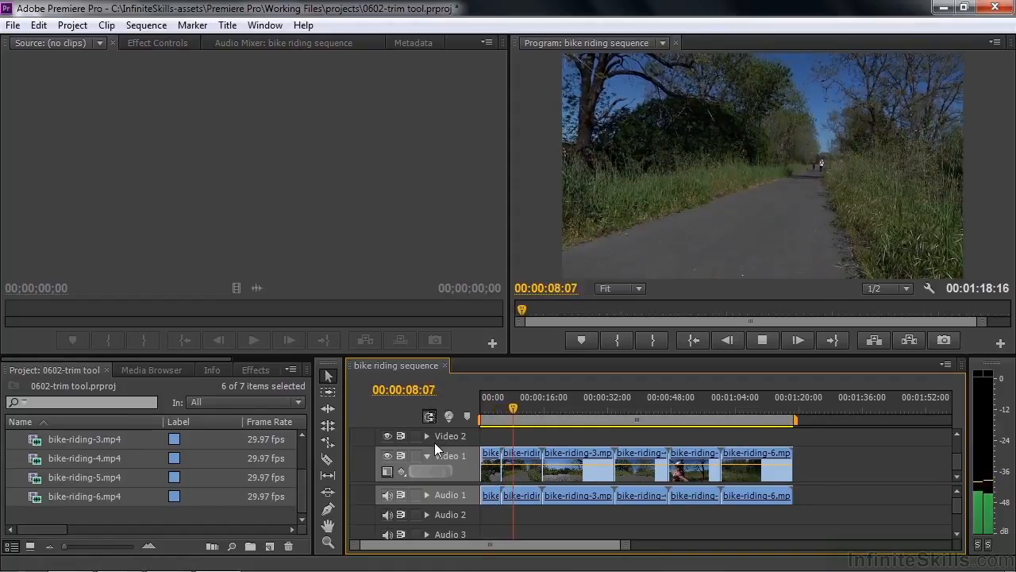
key(space)
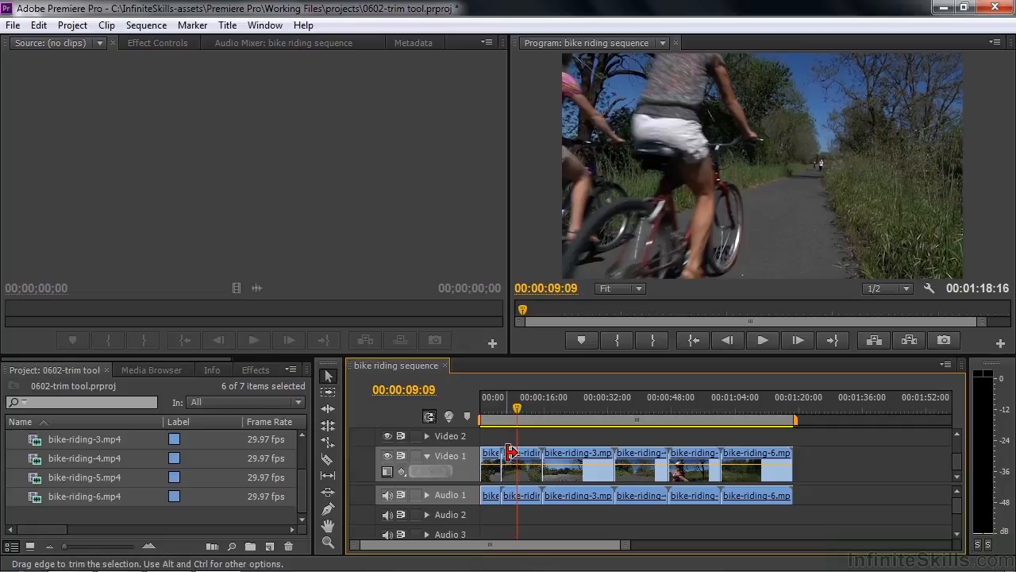
drag(517, 406, 517, 421)
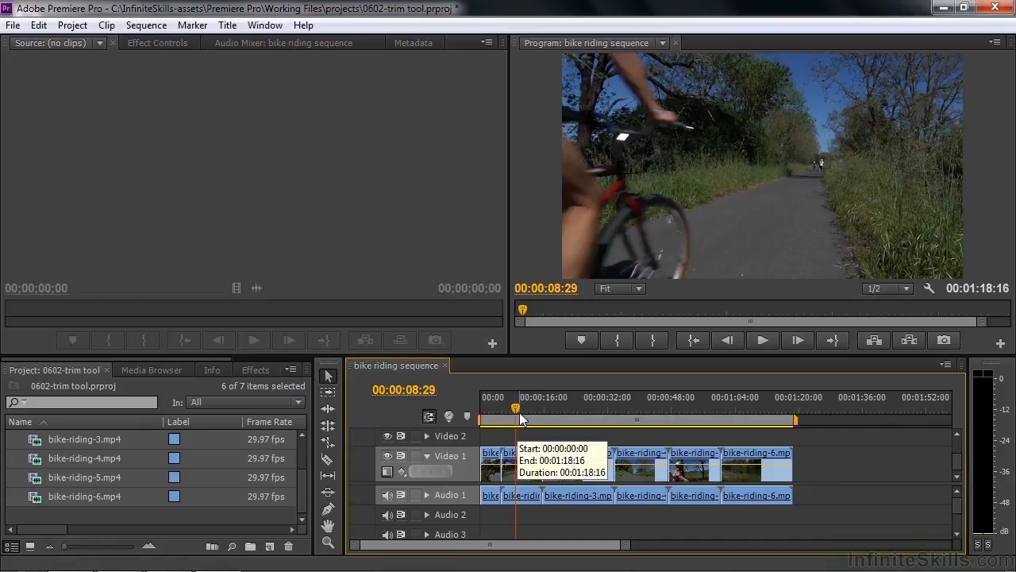
key(Left)
key(Left)
key(Left)
key(Left)
key(Left)
key(Left)
key(Left)
key(Left)
key(Left)
key(Left)
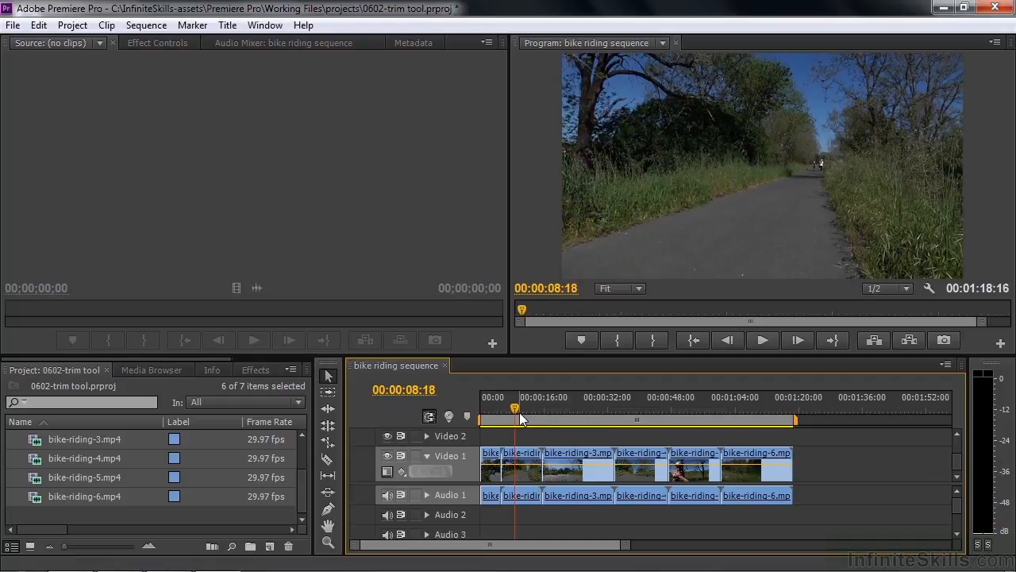
key(Right)
key(Right)
key(Right)
key(Right)
key(Right)
key(Right)
key(Right)
key(Right)
key(Right)
key(Right)
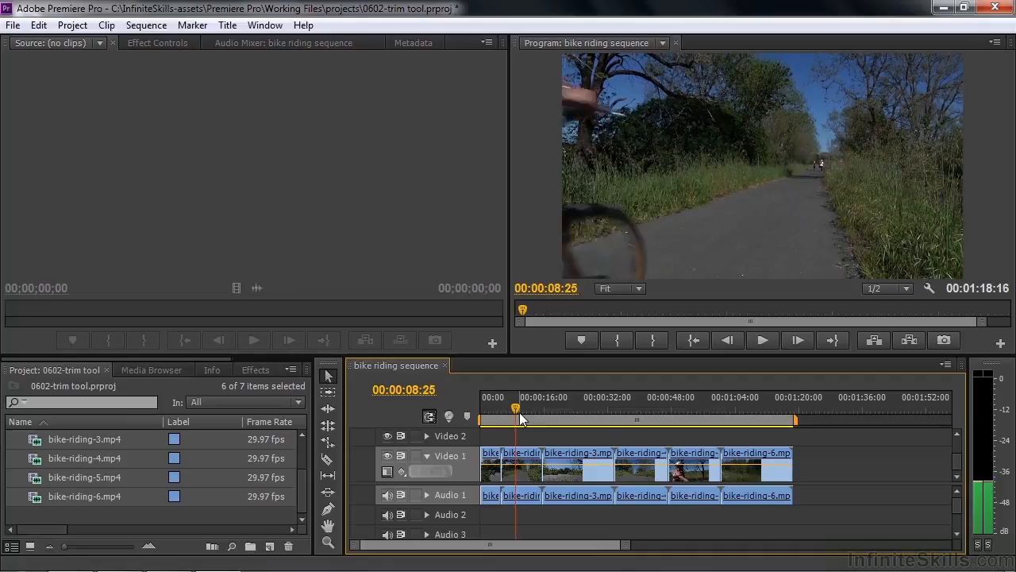
key(Left)
key(Left)
key(Left)
key(Left)
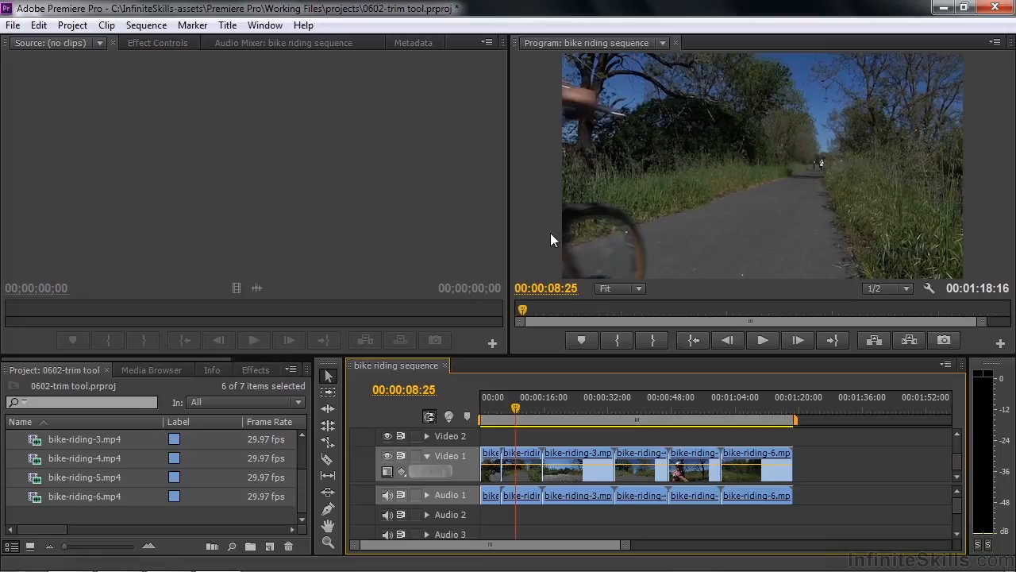
key(Left)
key(Left)
key(Left)
key(Left)
key(Left)
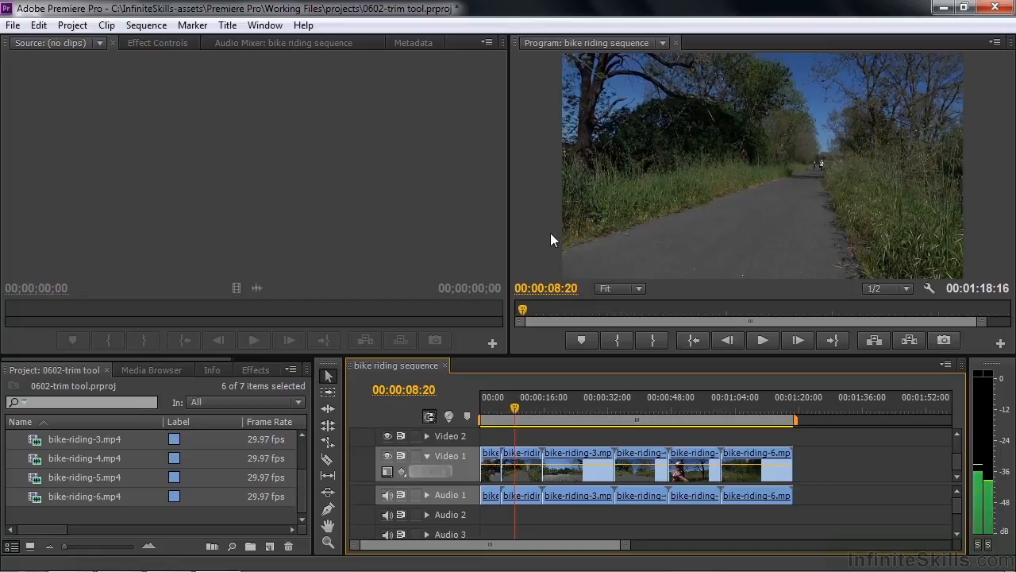
key(Left)
key(Left)
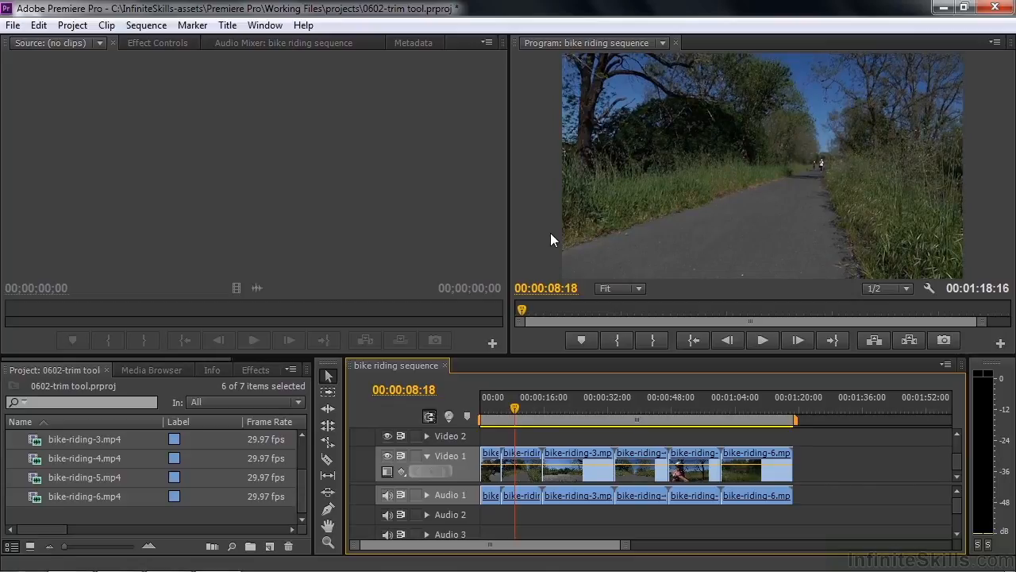
click(508, 454)
mouse_move(508, 454)
mouse_down()
mouse_move(505, 472)
mouse_move(517, 469)
mouse_up()
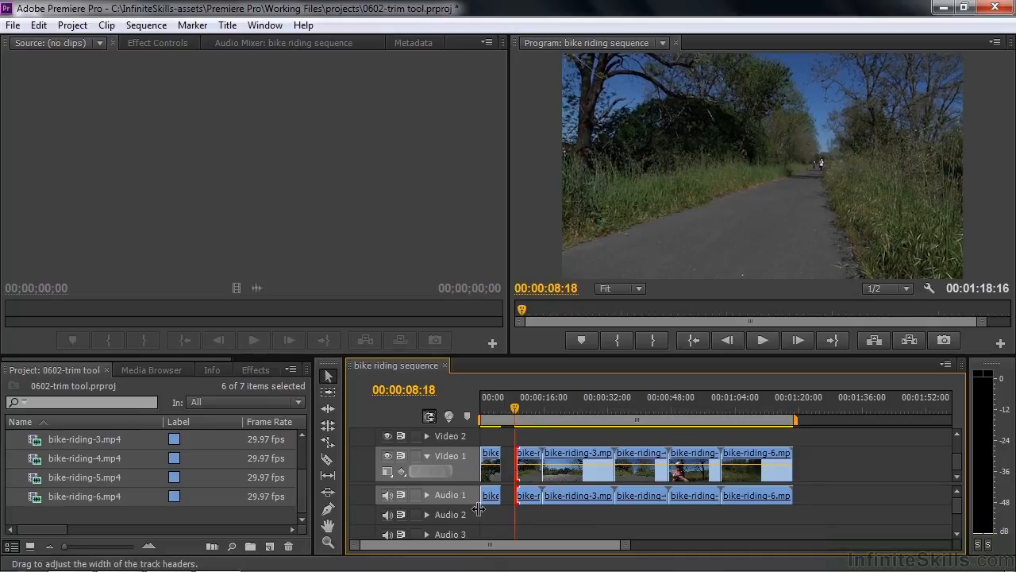
Step: Ripple delete the empty gap between the bike-riding-1 and bike-riding-2 clips
drag(516, 413, 511, 416)
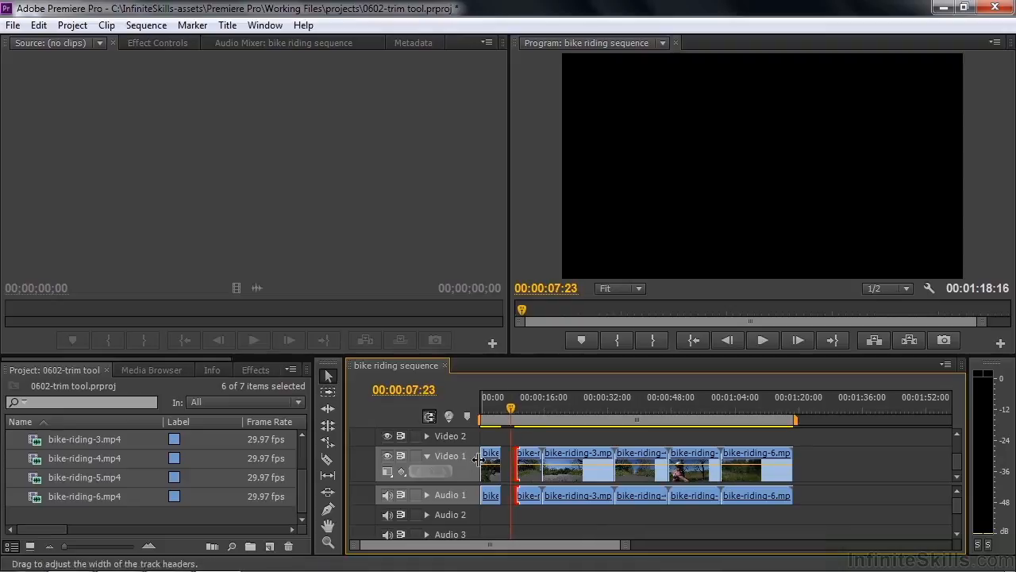
right_click(512, 457)
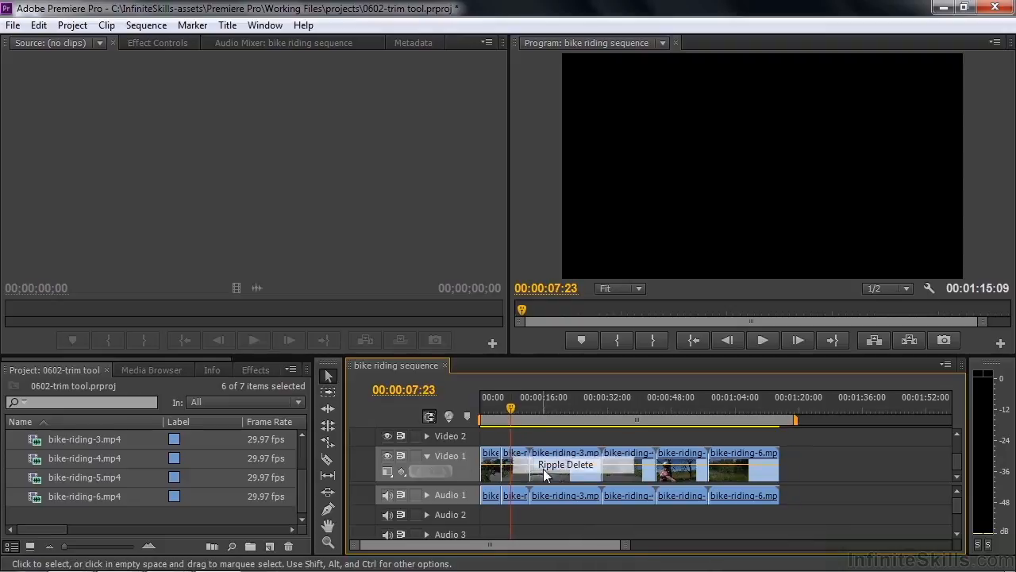
click(543, 468)
Step: Play back the cut from bike-riding-1 to the trimmed bike-riding-2, starting at 00:00:02:18
drag(512, 416, 495, 421)
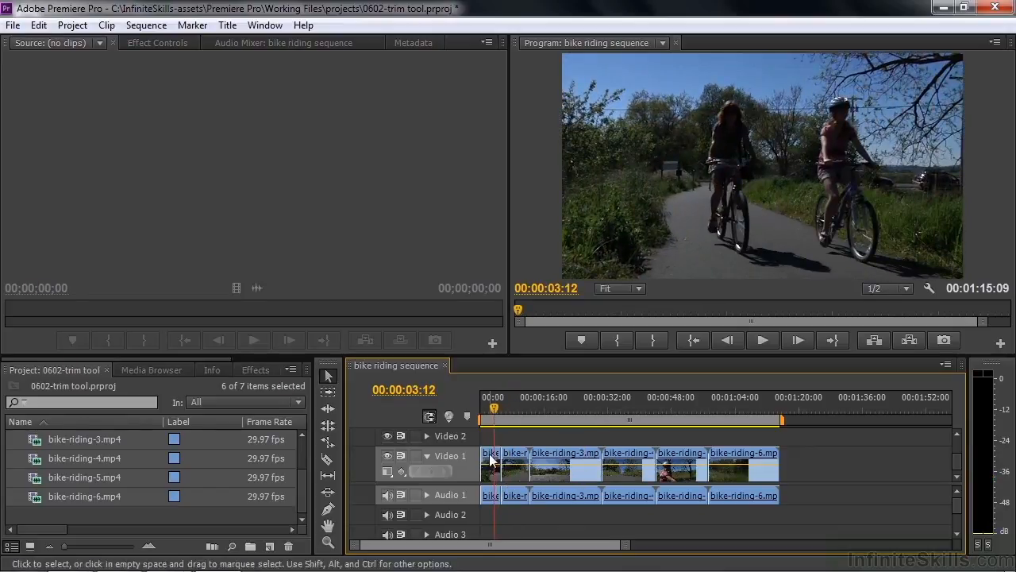
click(492, 411)
drag(491, 412, 491, 412)
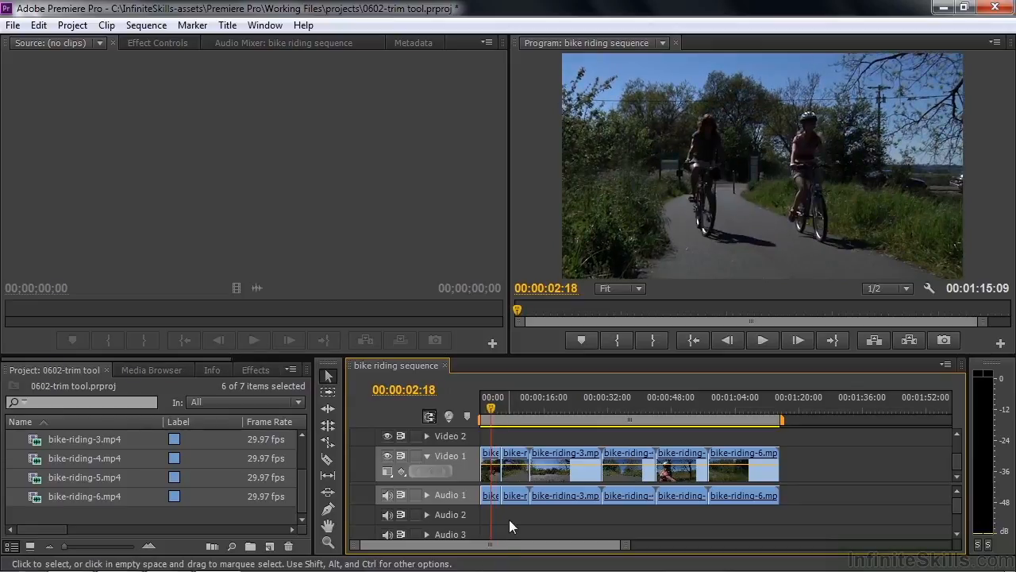
key(space)
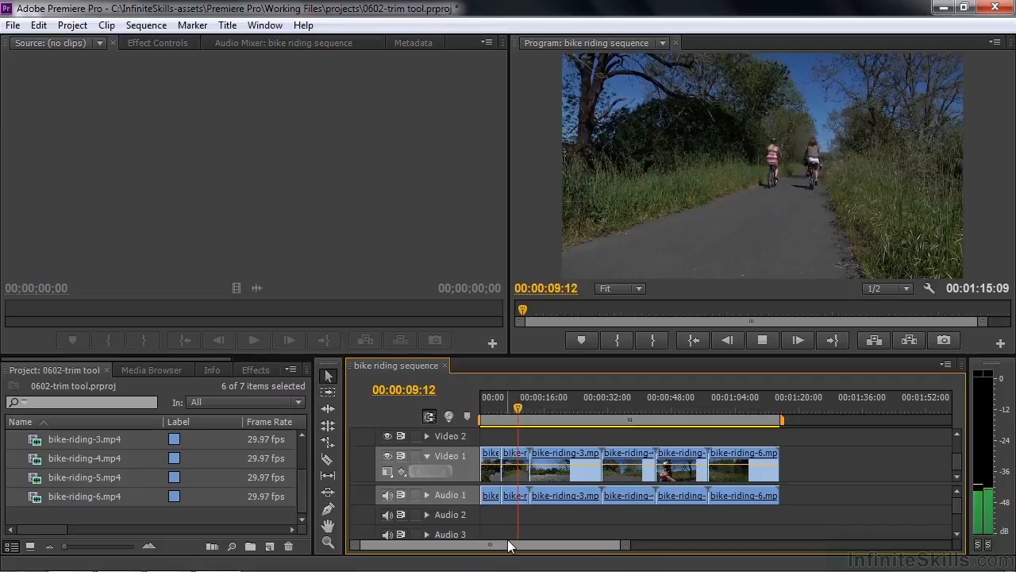
key(space)
Step: Check the frames at the cut between bike-riding-2 and bike-riding-3 and trim the end of bike-riding-2 to 00:00:09:11
click(524, 411)
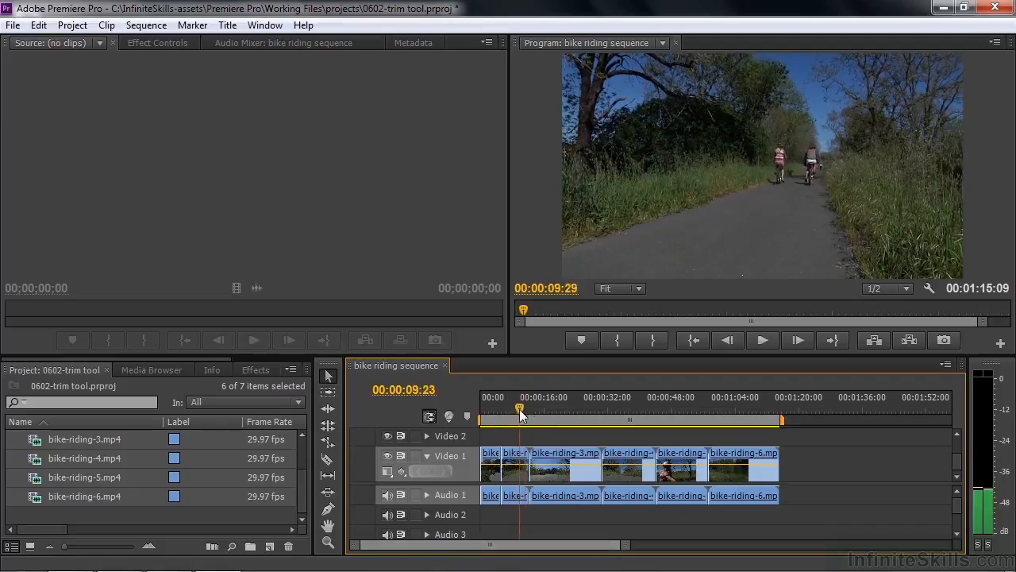
drag(524, 411, 513, 419)
key(Down)
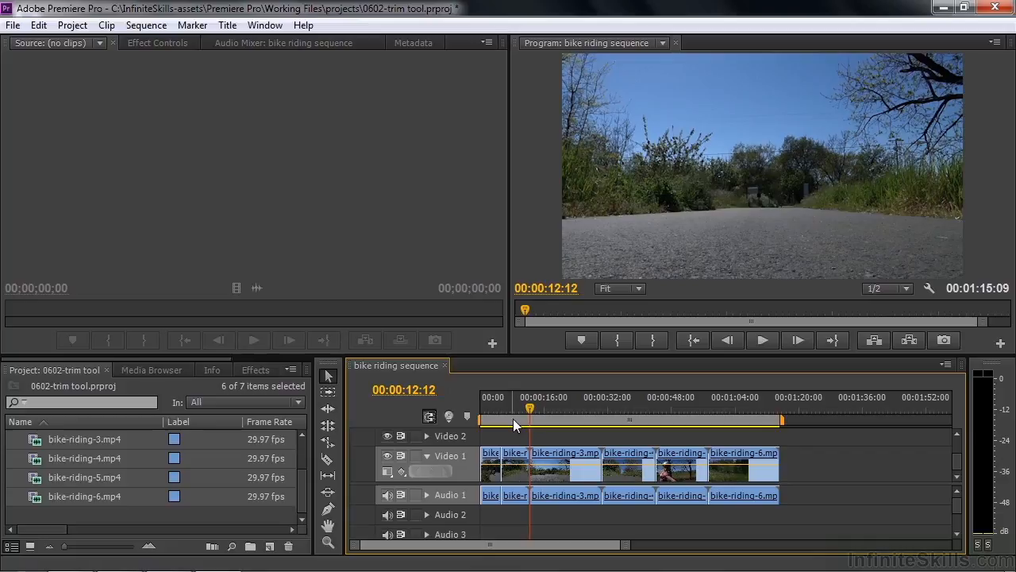
key(Left)
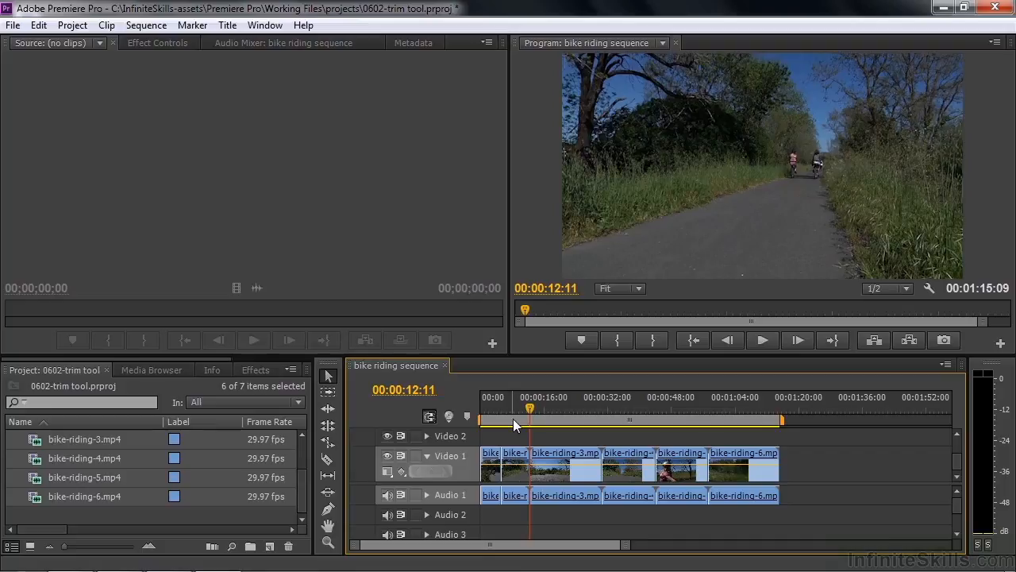
key(Right)
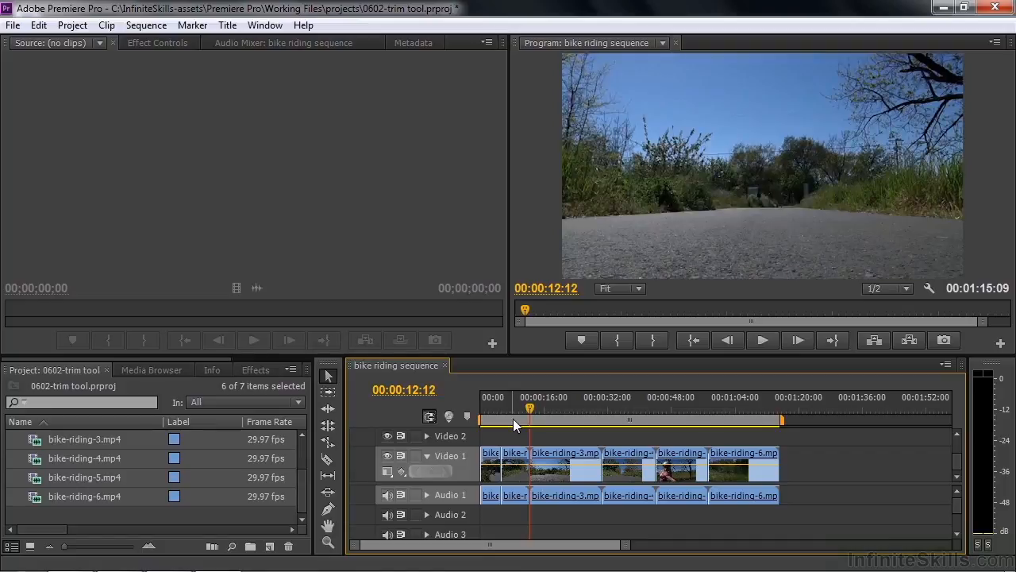
key(Left)
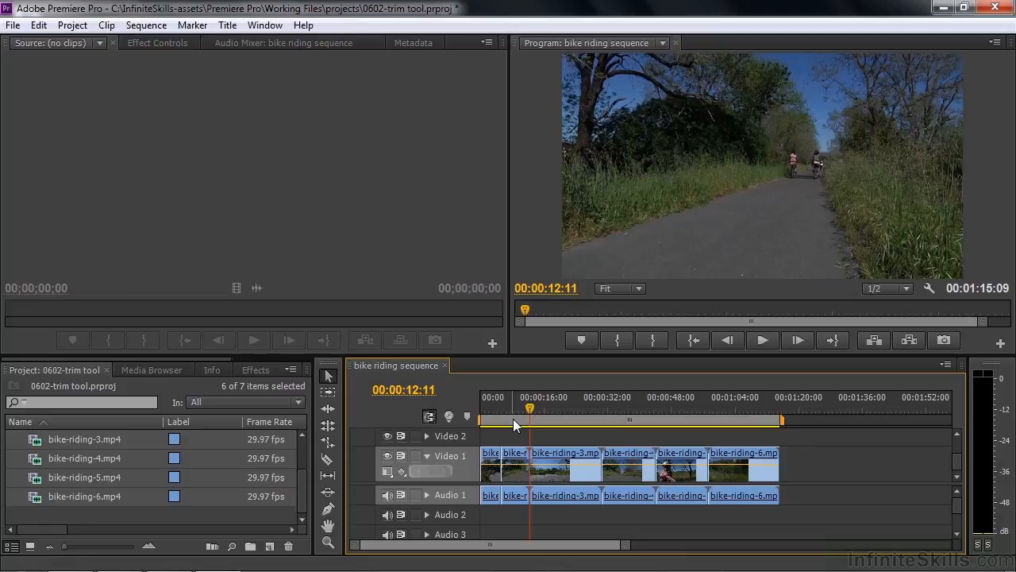
drag(531, 410, 518, 418)
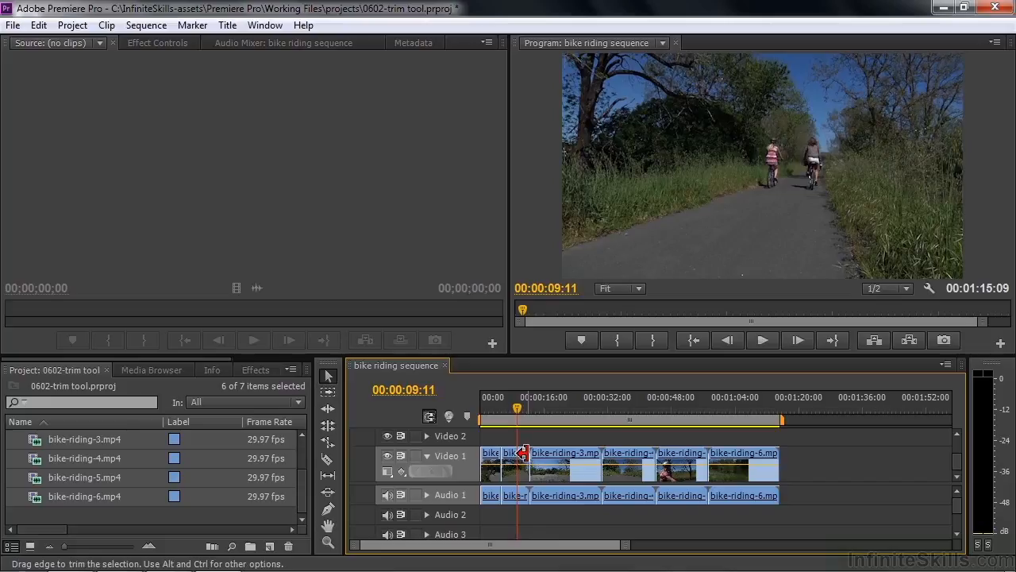
drag(523, 453, 515, 454)
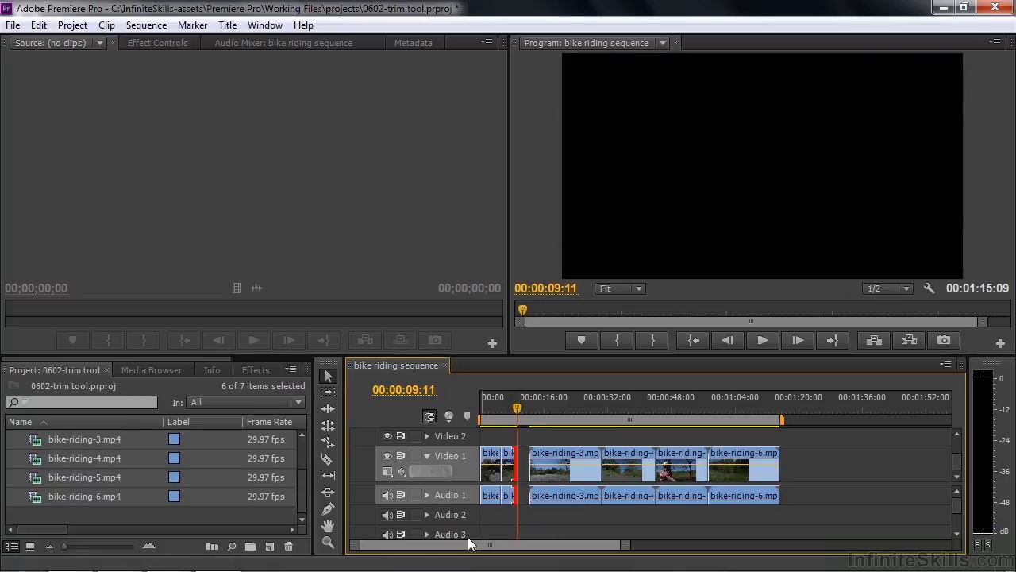
Step: Play bike-riding-5 from its first frame and trim its beginning to 00:00:49:21
drag(526, 418, 662, 468)
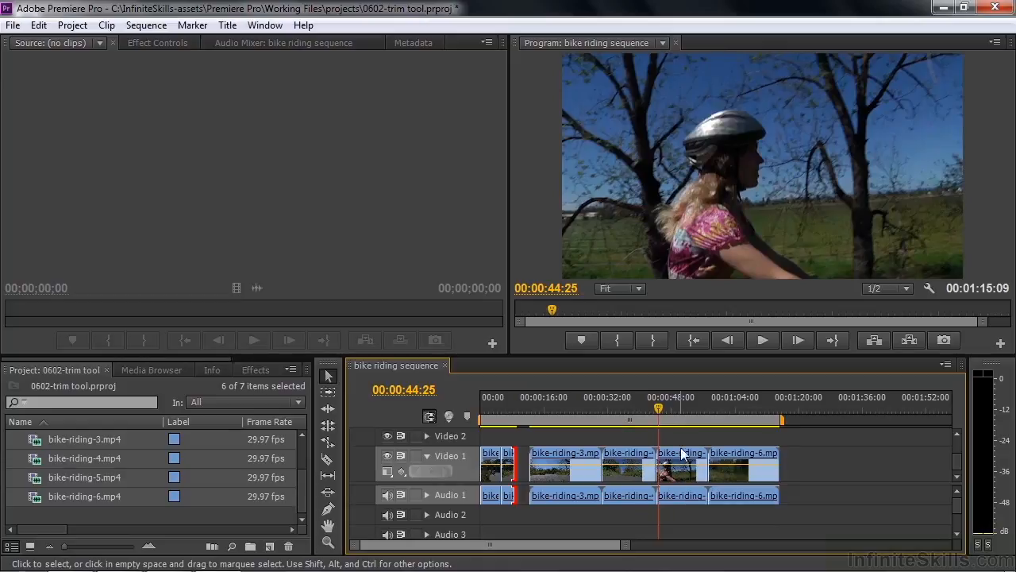
click(655, 410)
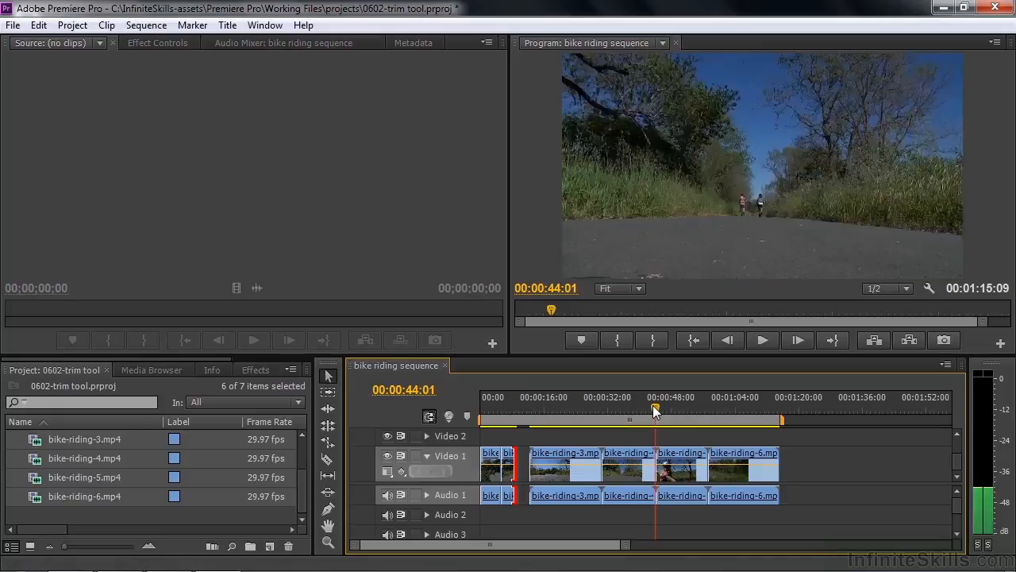
drag(655, 411, 658, 406)
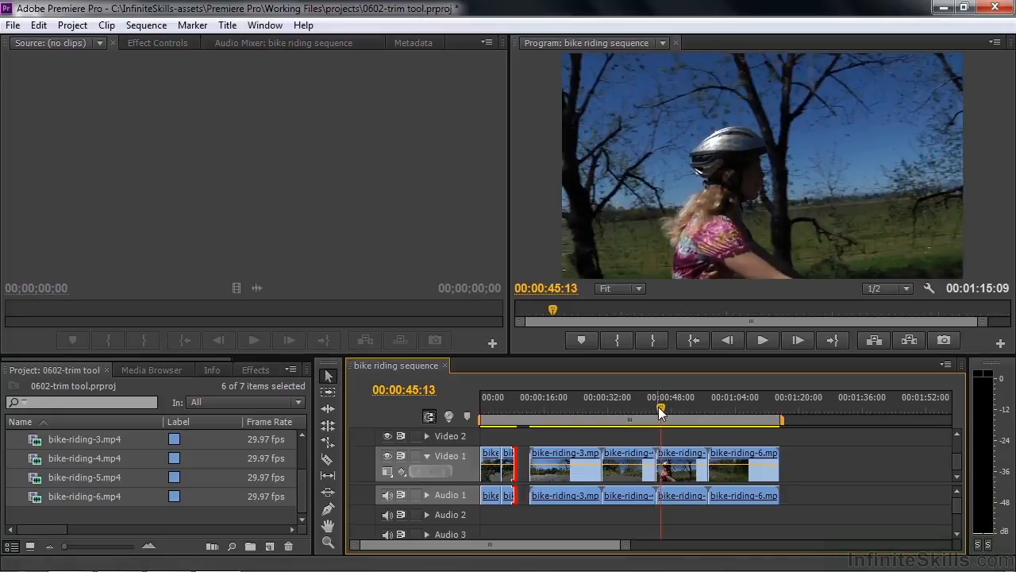
key(Up)
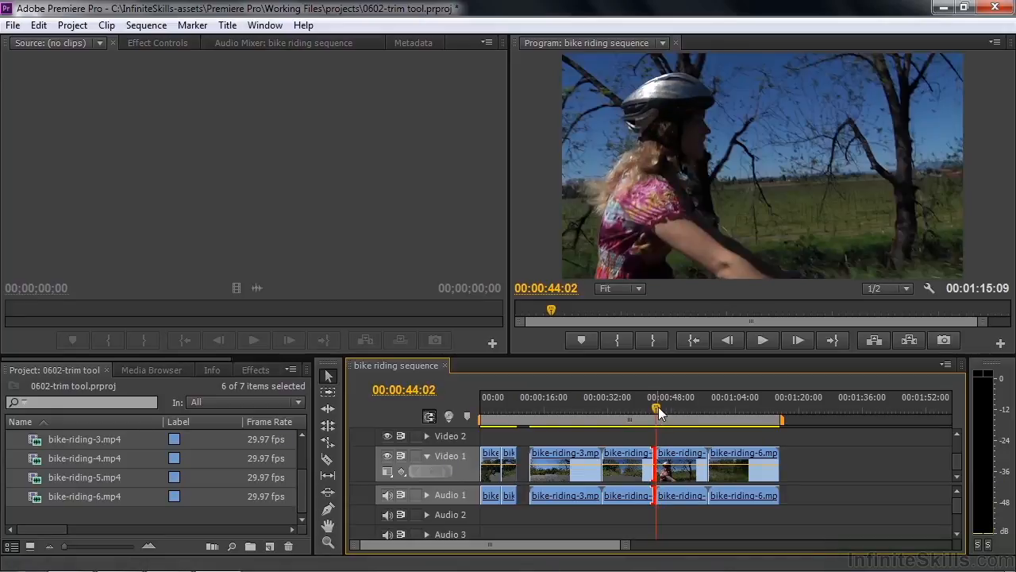
key(space)
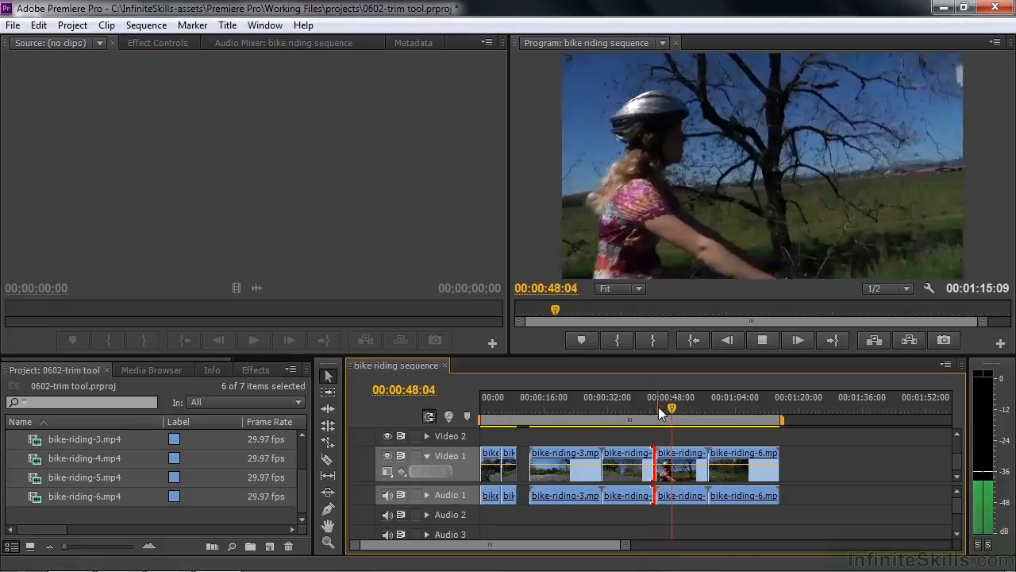
key(space)
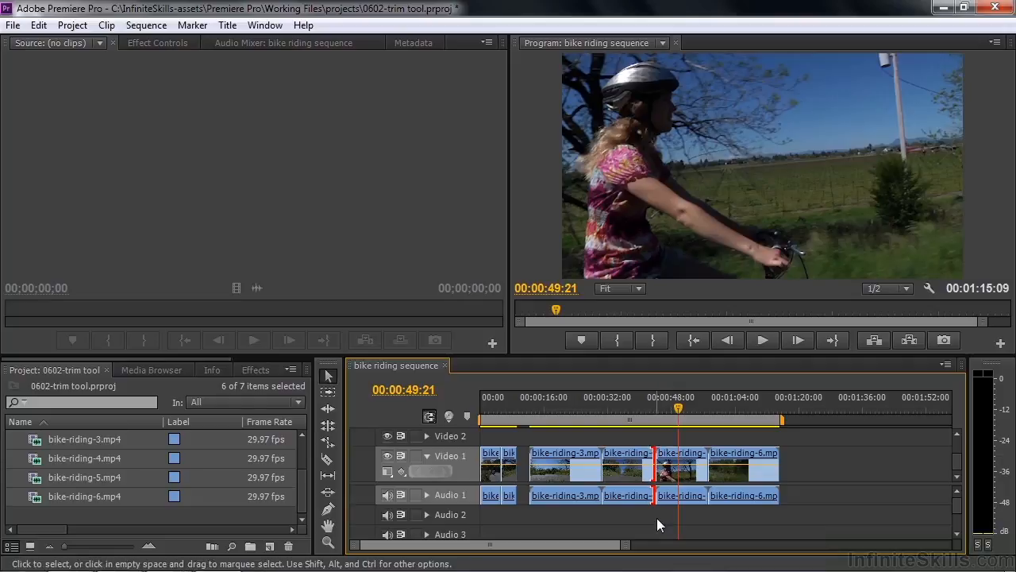
click(666, 430)
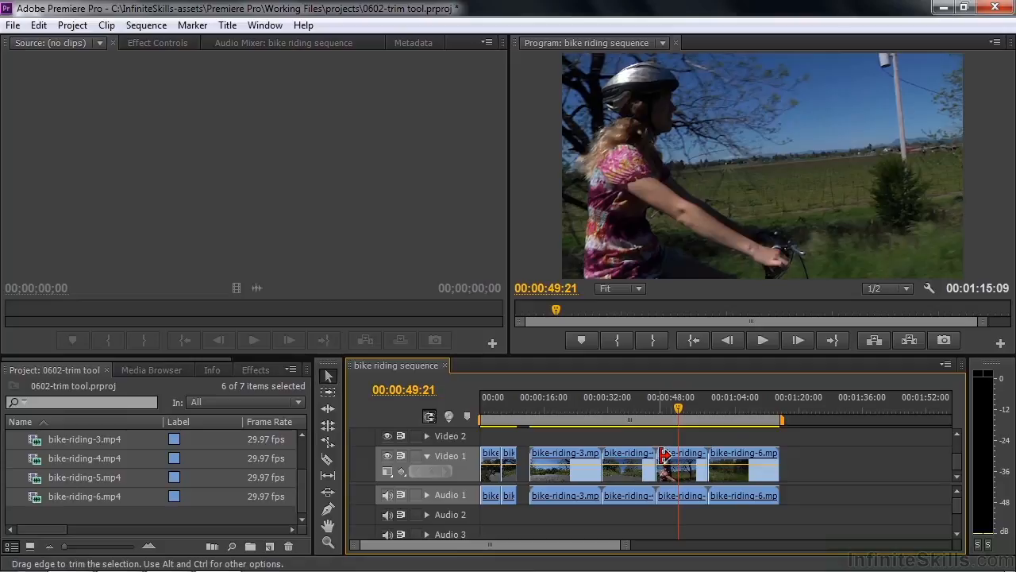
click(664, 455)
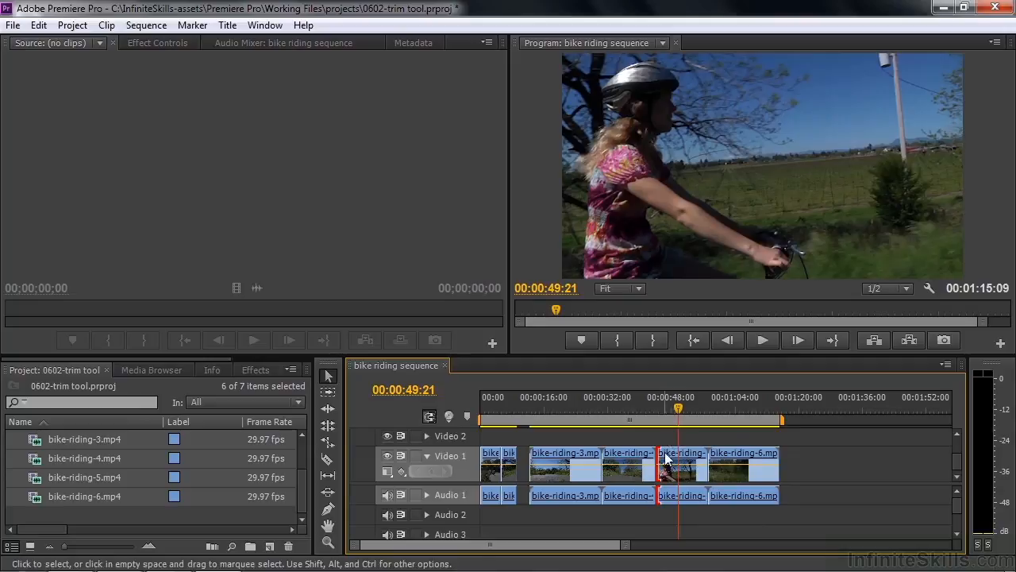
drag(664, 459, 681, 463)
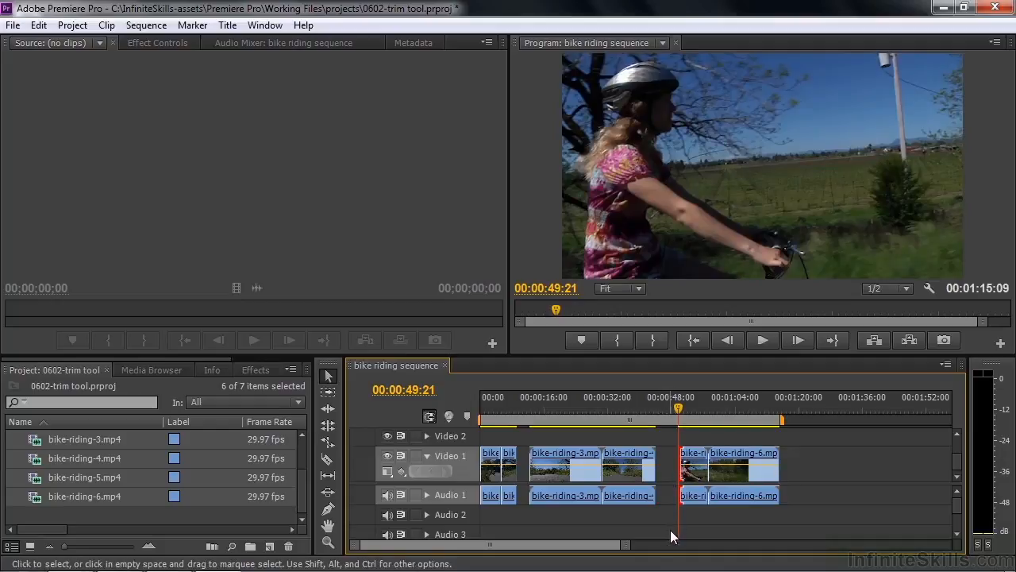
Step: Play on through bike-riding-5 and trim its end to 00:00:53:28, while the rider is still in view
key(space)
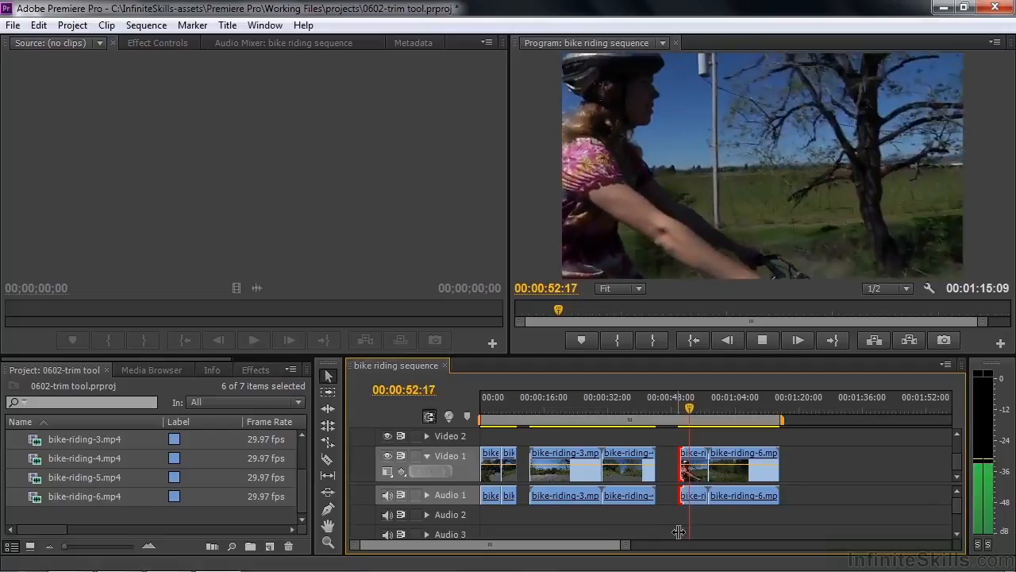
key(space)
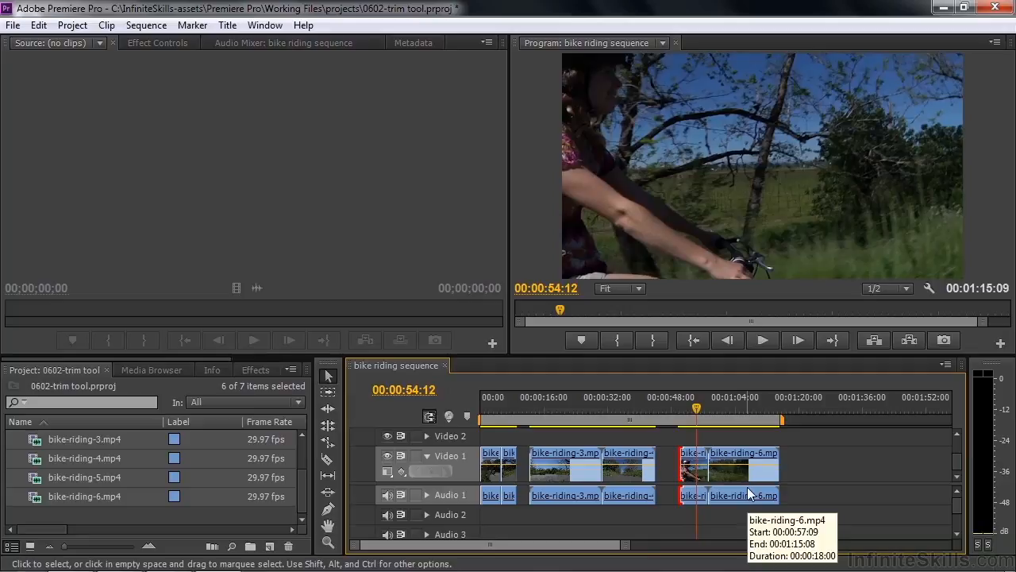
key(Left)
key(Left)
key(Left)
key(Left)
key(Left)
key(Left)
key(Left)
key(Left)
key(Left)
key(Left)
key(Left)
key(Left)
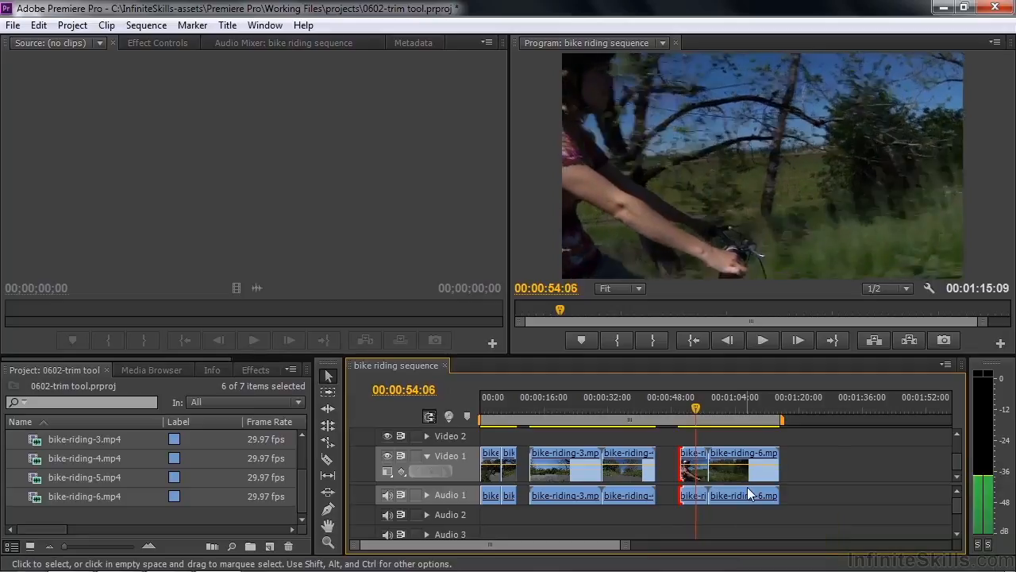
key(Left)
key(Left)
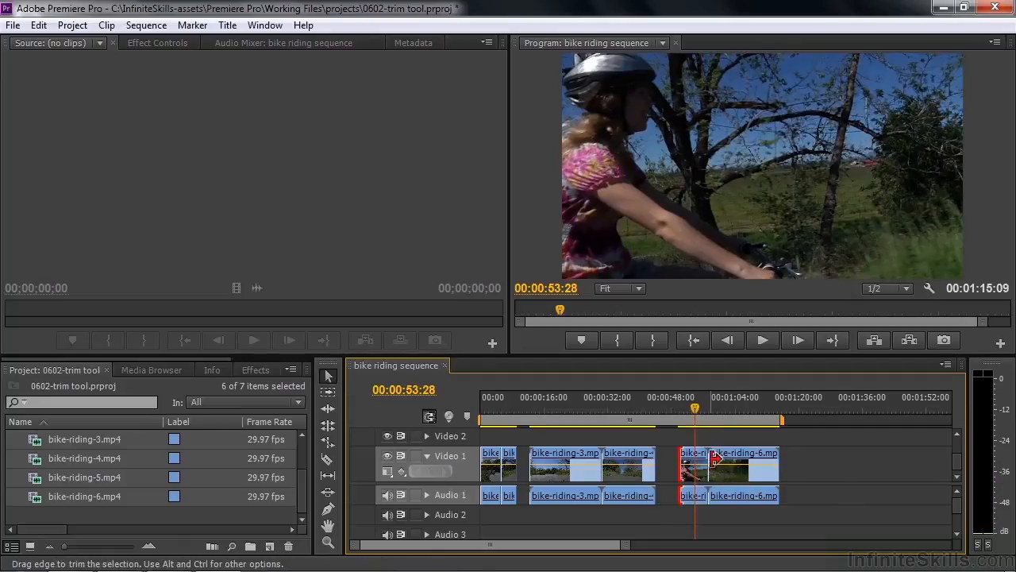
drag(699, 455, 692, 458)
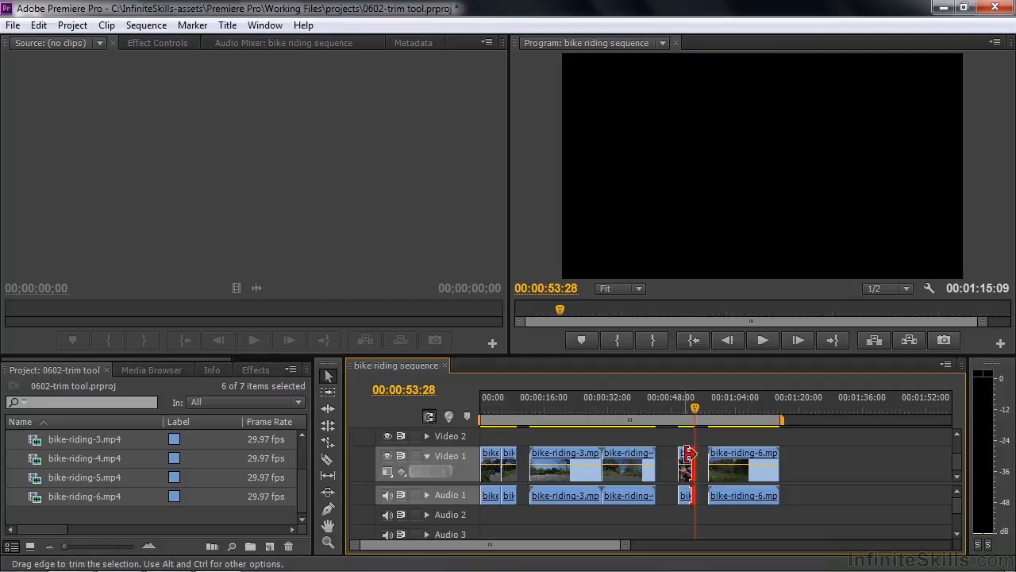
Step: Insert the trimmed bike-riding-5 clip between bike-riding-2 and bike-riding-3 at 00:00:09:11, shifting the following clips along
drag(688, 462, 530, 460)
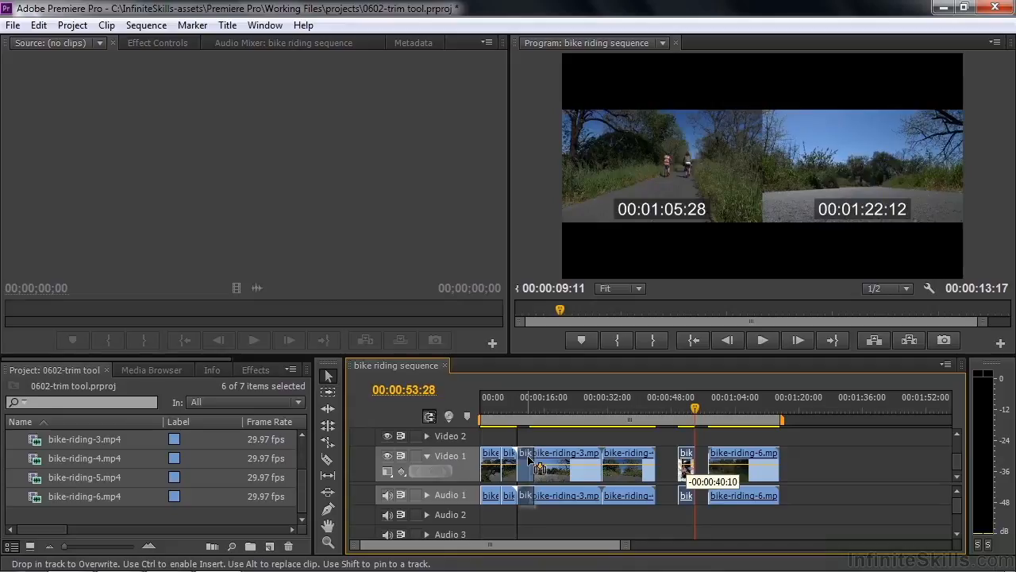
key(ctrl)
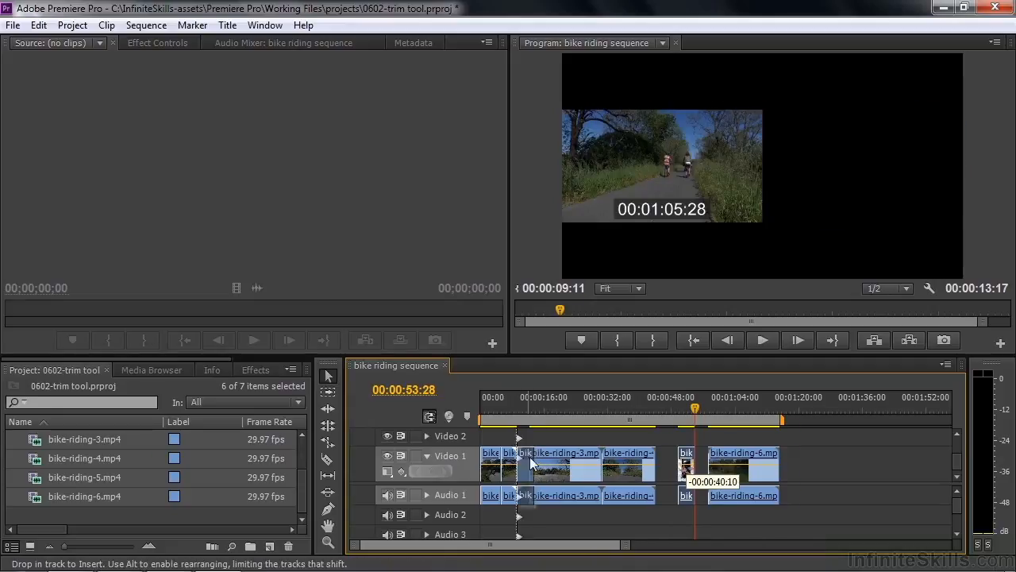
drag(528, 459, 529, 461)
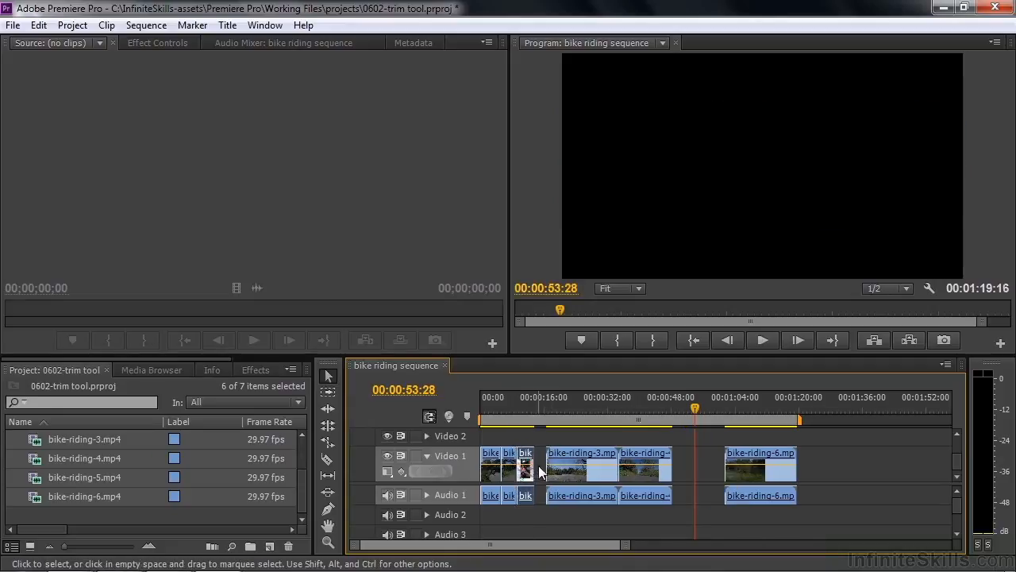
Step: Play the sequence through the cuts into bike-riding-2 and bike-riding-5, then check a frame of bike-riding-3 at 00:00:26:27
click(498, 406)
key(space)
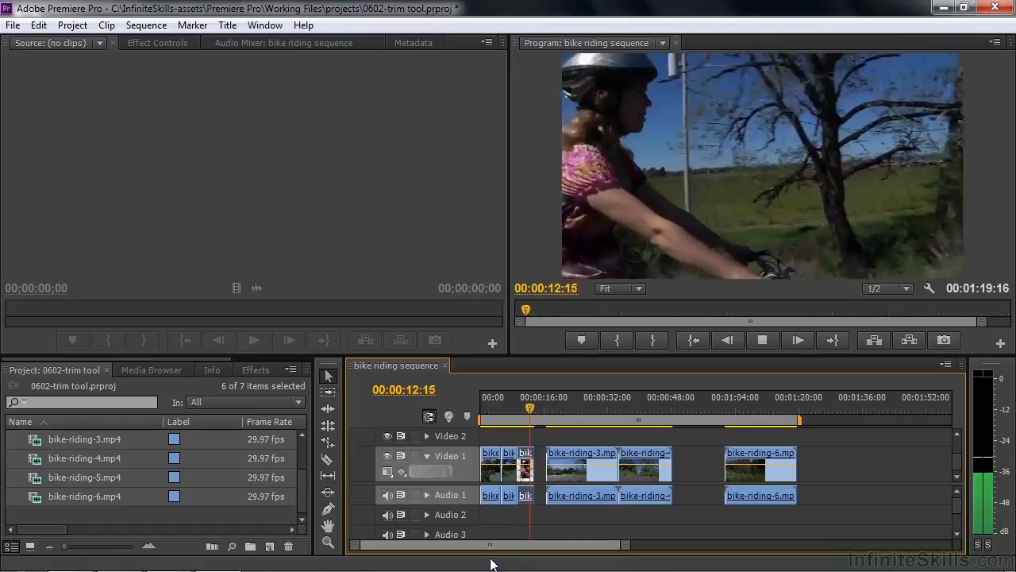
click(587, 402)
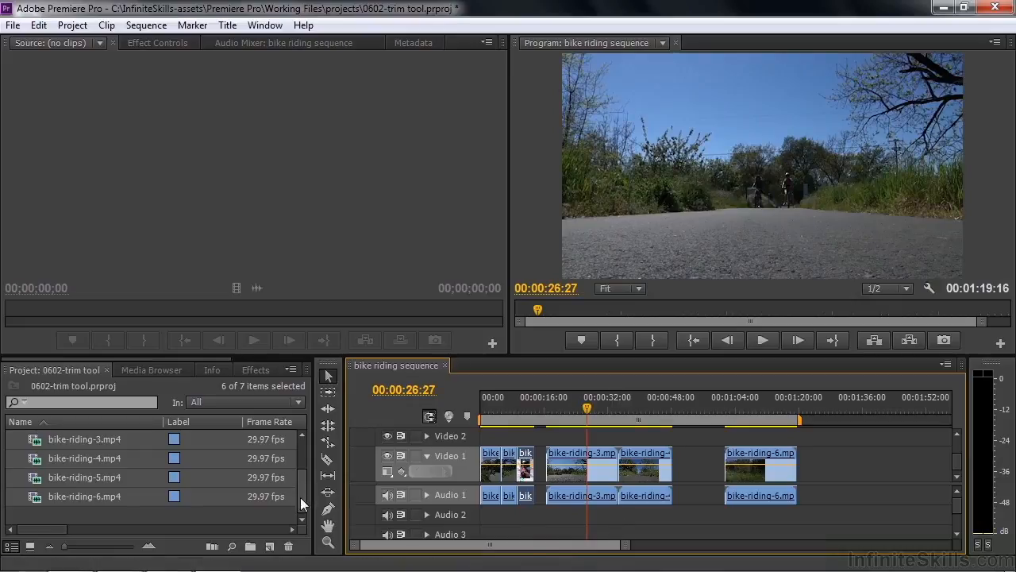
Step: Add bike-riding-2 to the sequence a second time, beyond bike-riding-6, and trim its beginning to 00:01:33:26
scroll(299, 489, up, 3)
scroll(298, 479, down, 1)
click(67, 456)
drag(67, 456, 831, 490)
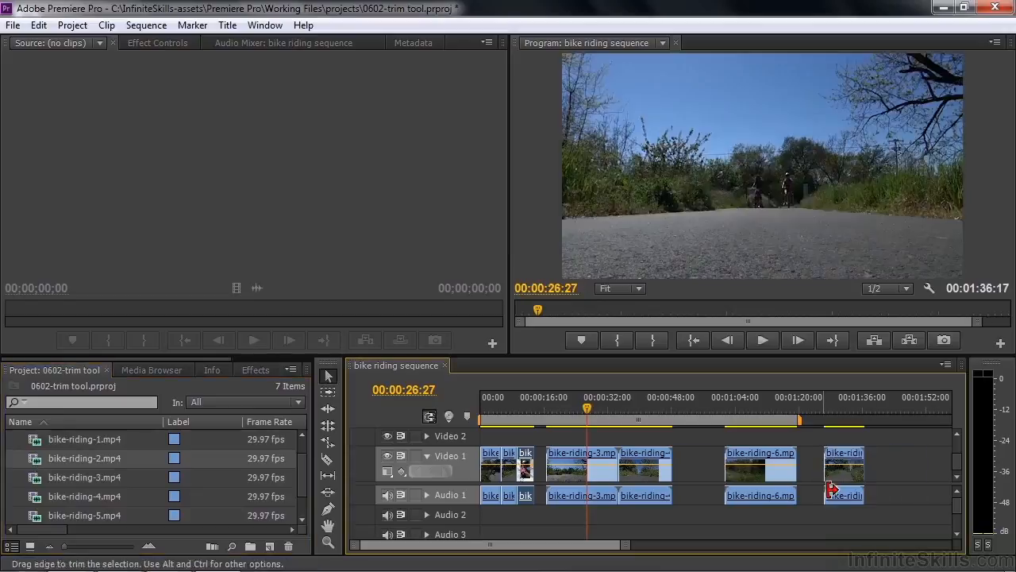
mouse_move(837, 408)
mouse_down()
mouse_move(829, 401)
mouse_move(864, 398)
mouse_move(852, 410)
mouse_up()
Step: Insert the trimmed second bike-riding-2 clip directly after bike-riding-5 at 00:00:13:18, shifting the following clips along
drag(818, 459, 543, 465)
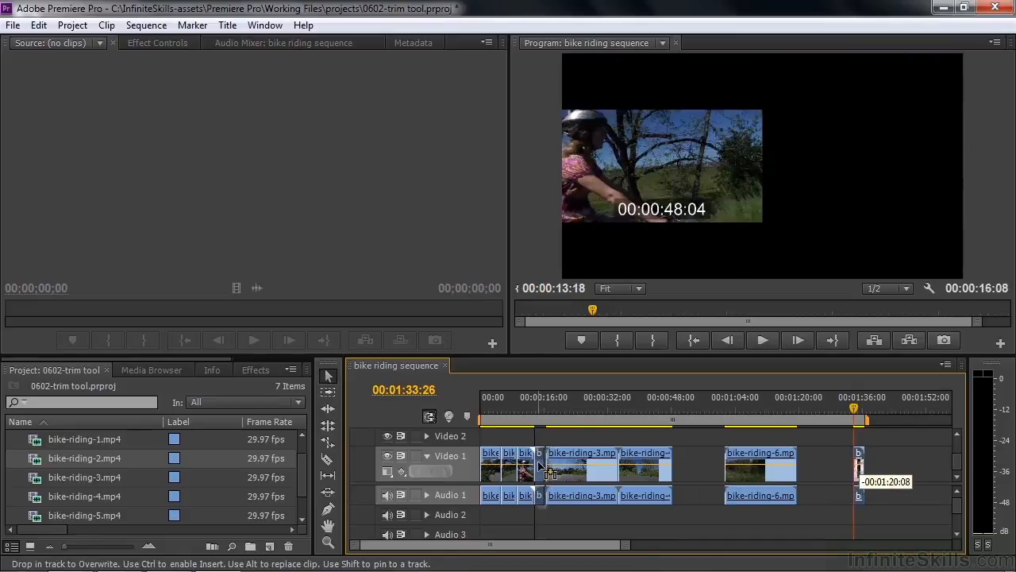
key(ctrl)
drag(542, 465, 542, 466)
Step: Play back the cuts around bike-riding-5 and the second bike-riding-2 clip, starting at 00:00:08:23
click(517, 415)
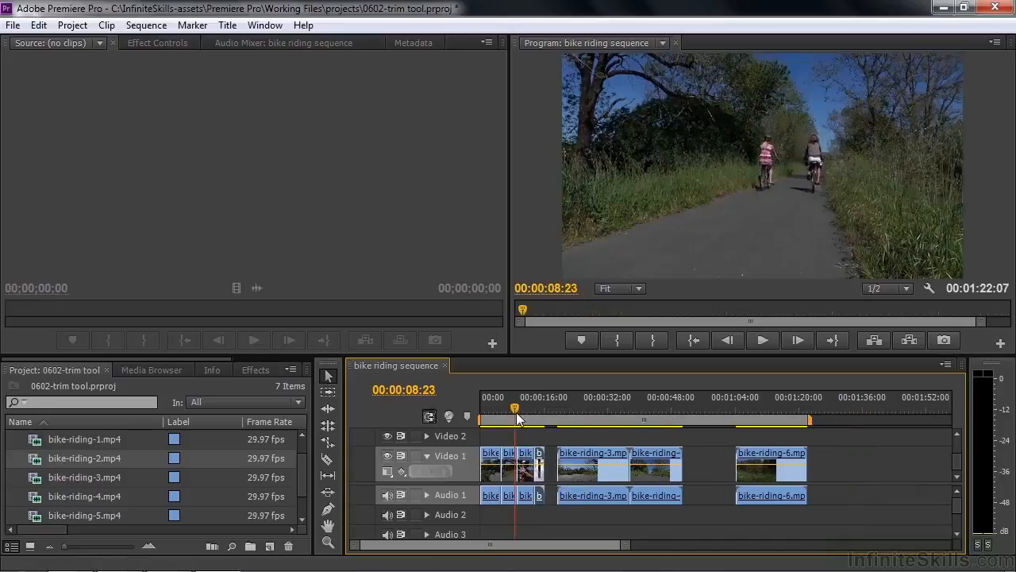
key(space)
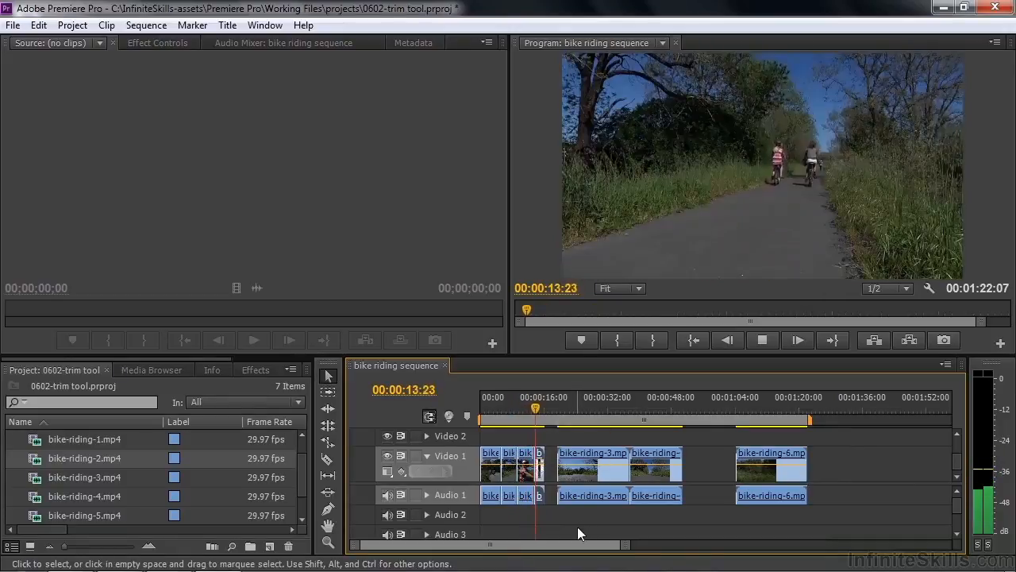
key(space)
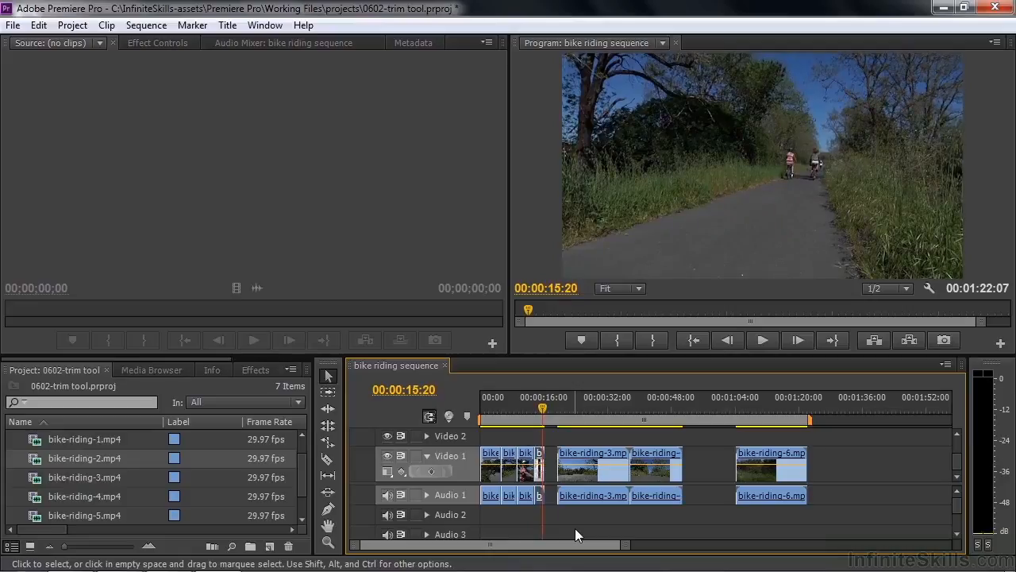
Step: Trim bike-riding-6 so it begins at 00:01:09:11 and ends at 00:01:20:04
drag(740, 402, 770, 416)
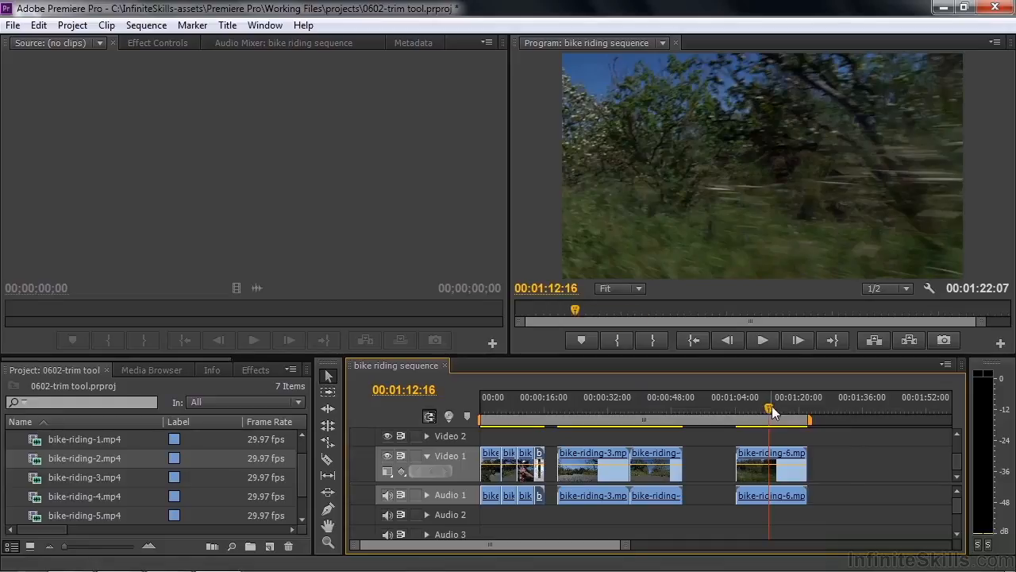
drag(768, 407, 755, 406)
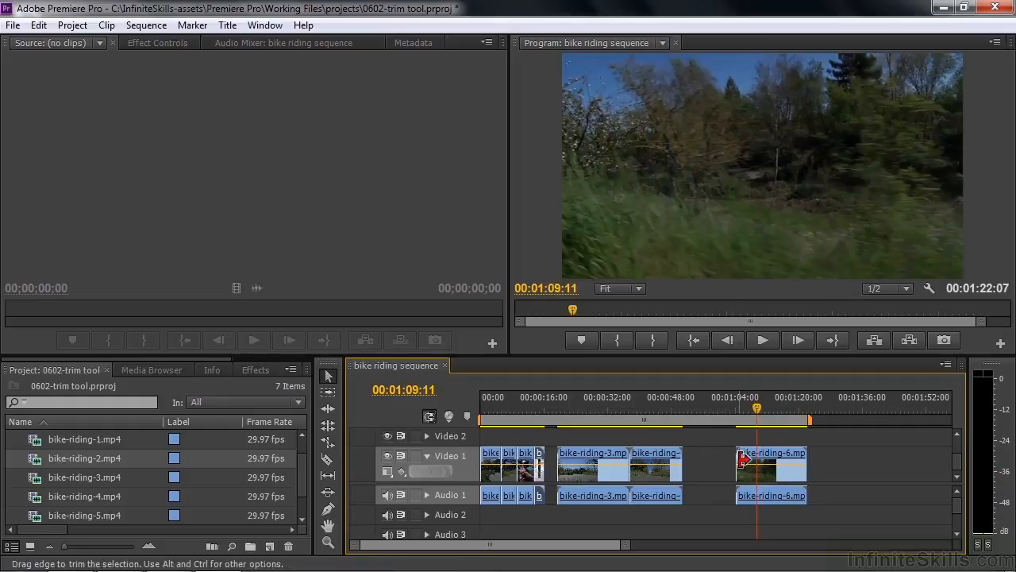
drag(739, 459, 759, 459)
drag(760, 413, 797, 493)
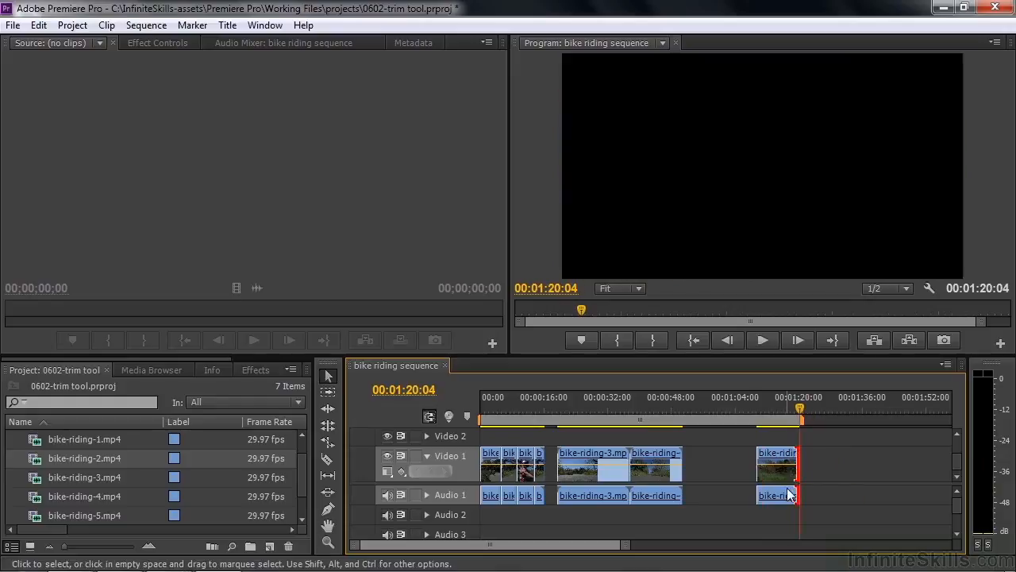
Step: Insert the trimmed bike-riding-6 directly after the second bike-riding-2 clip and play across the cut into it
drag(776, 459, 567, 456)
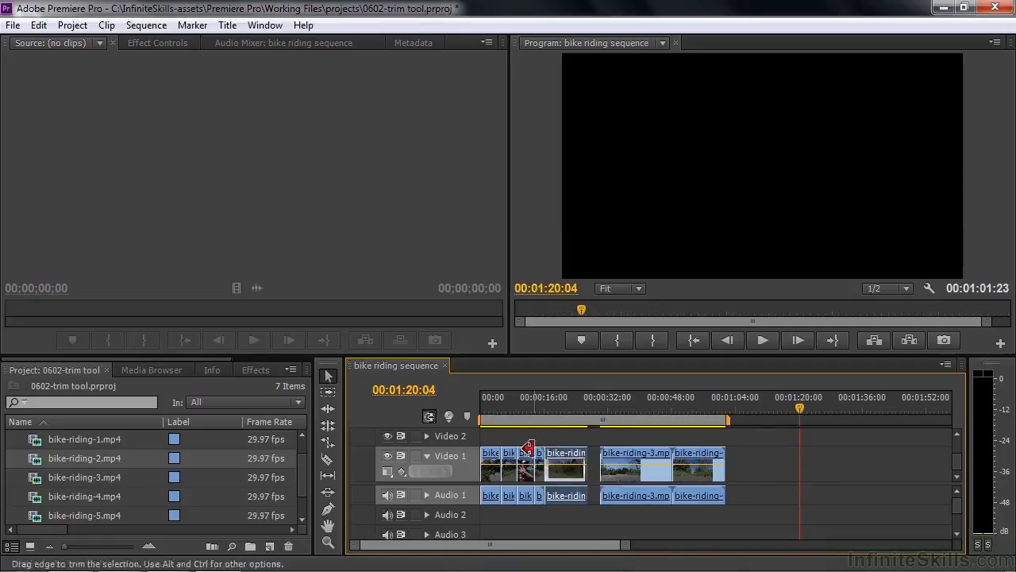
click(536, 408)
key(space)
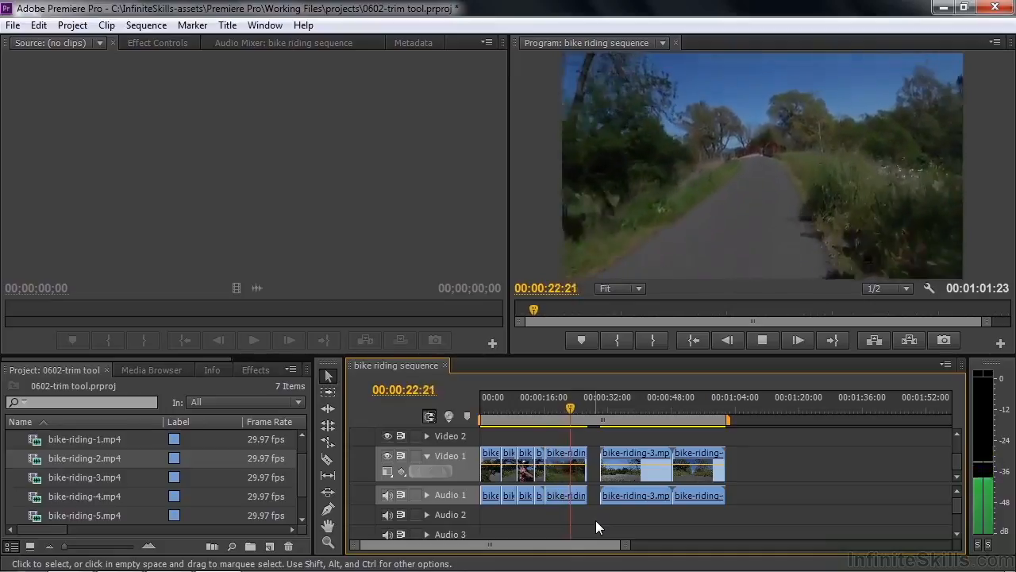
Step: Stop playback at 00:00:23:29 and trim the end of bike-riding-6 to that frame
key(space)
click(583, 458)
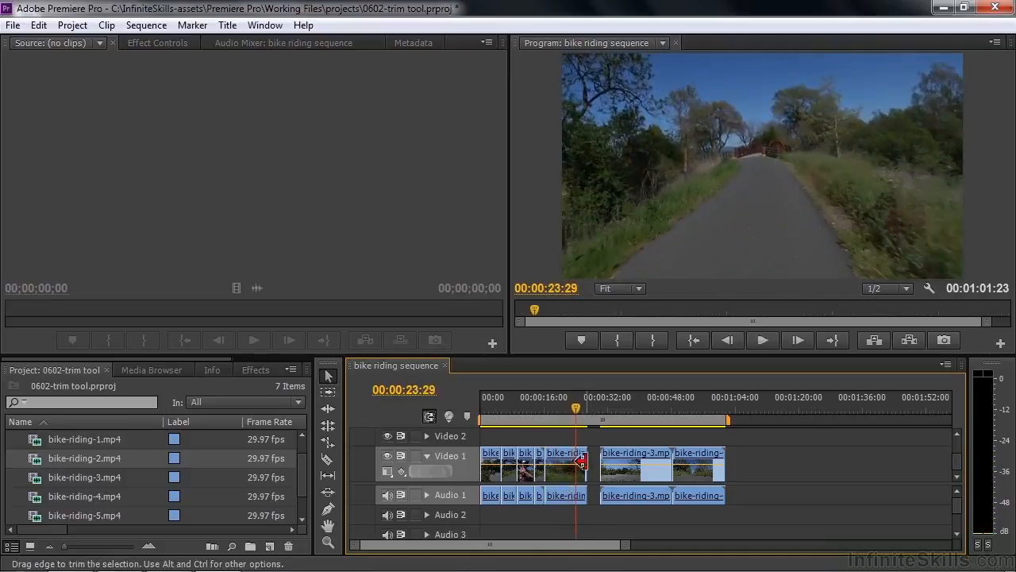
drag(580, 458, 588, 505)
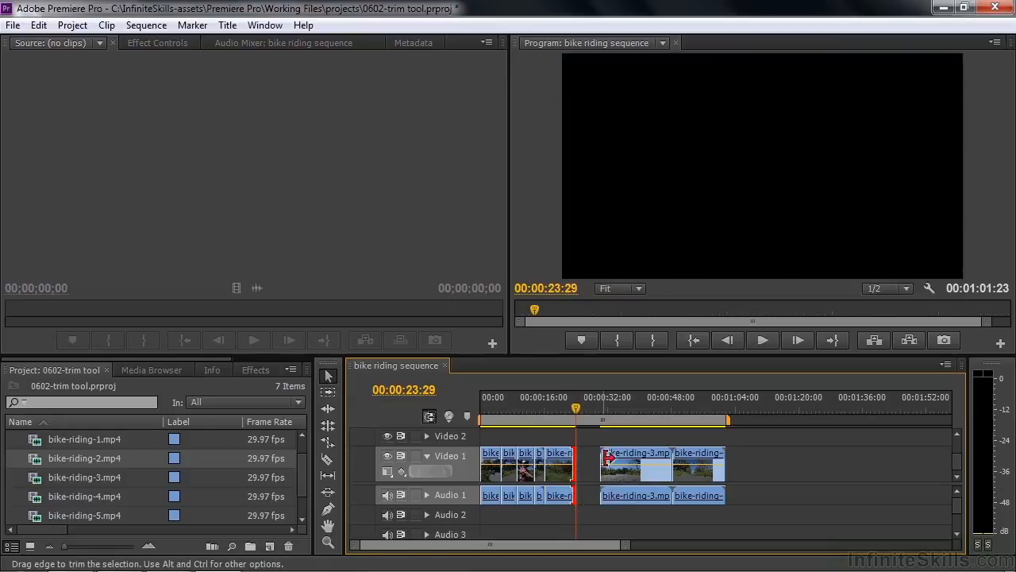
drag(620, 407, 676, 404)
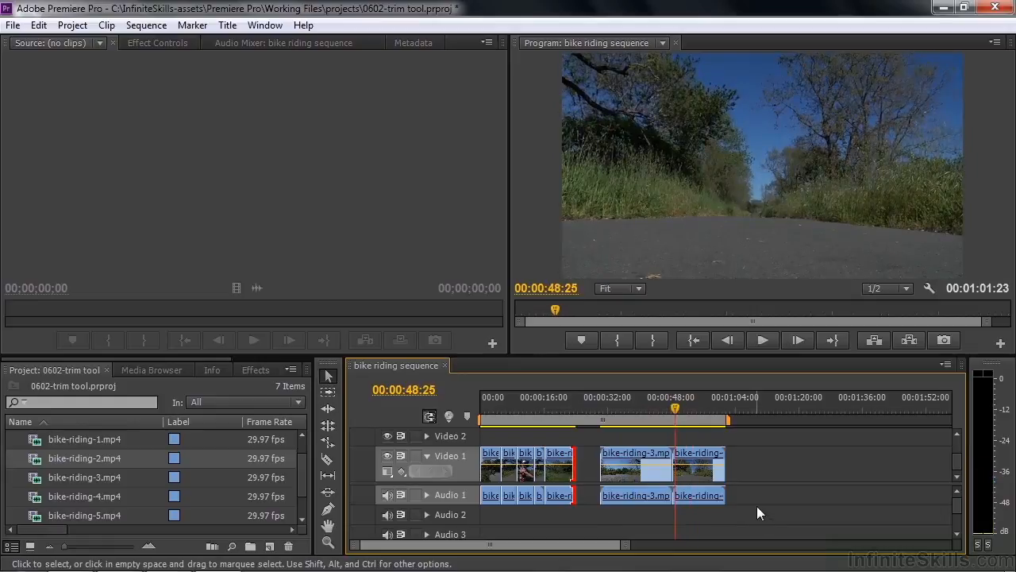
click(694, 454)
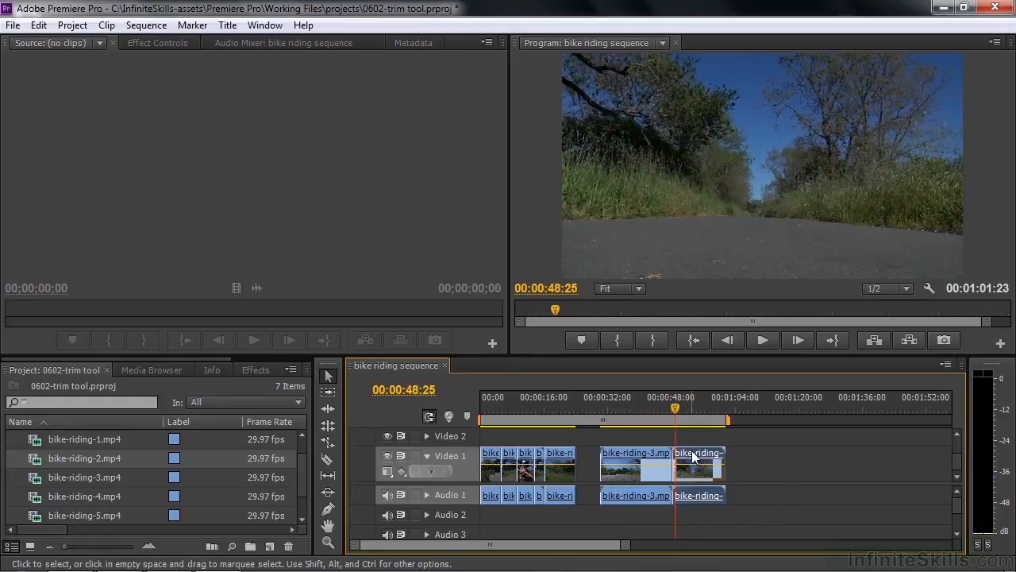
key(Delete)
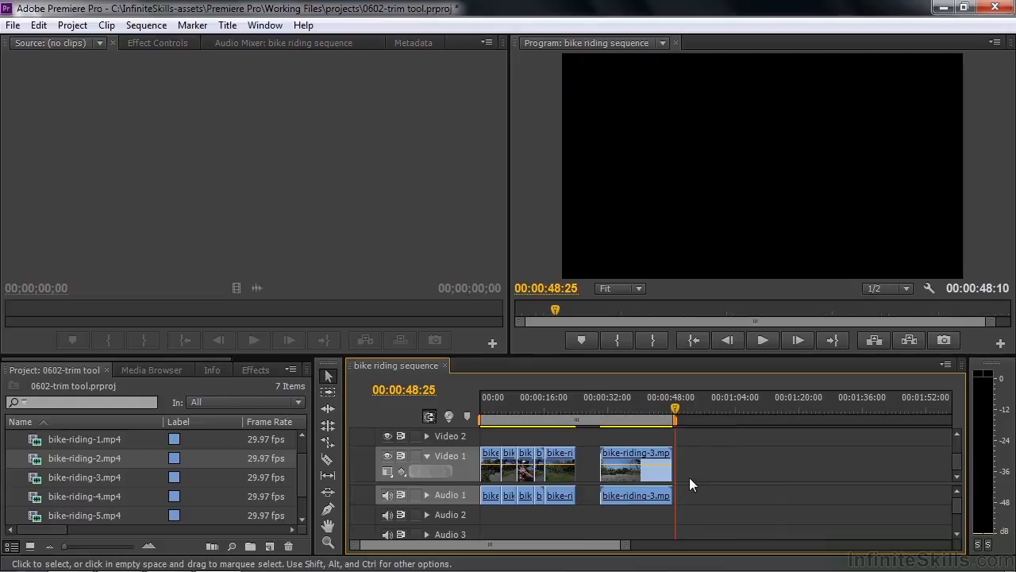
key(ctrl+z)
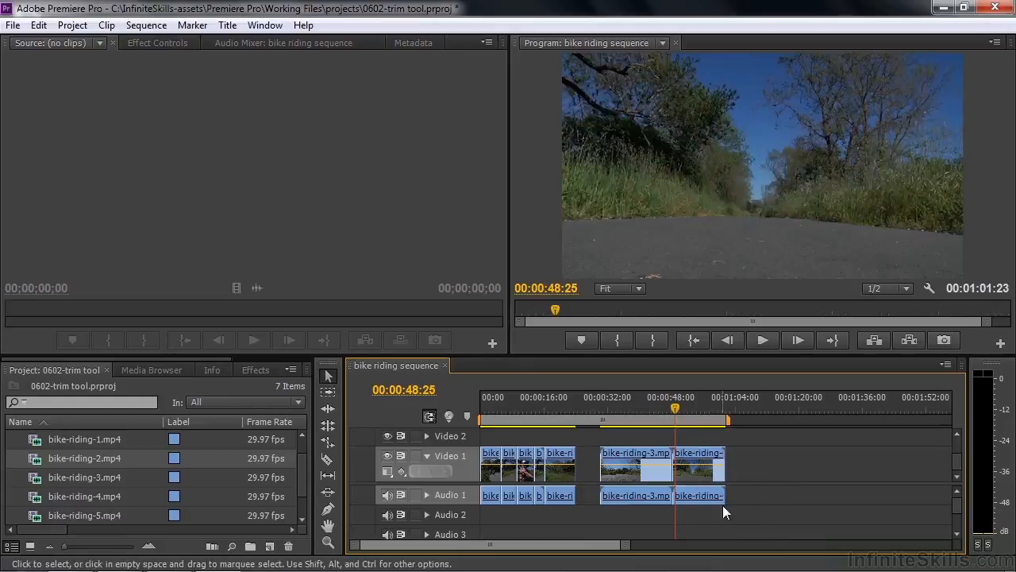
Step: Delete the unused bike-riding-3 and bike-riding-4 clips together and fit the remaining sequence to the timeline width
drag(746, 516, 639, 439)
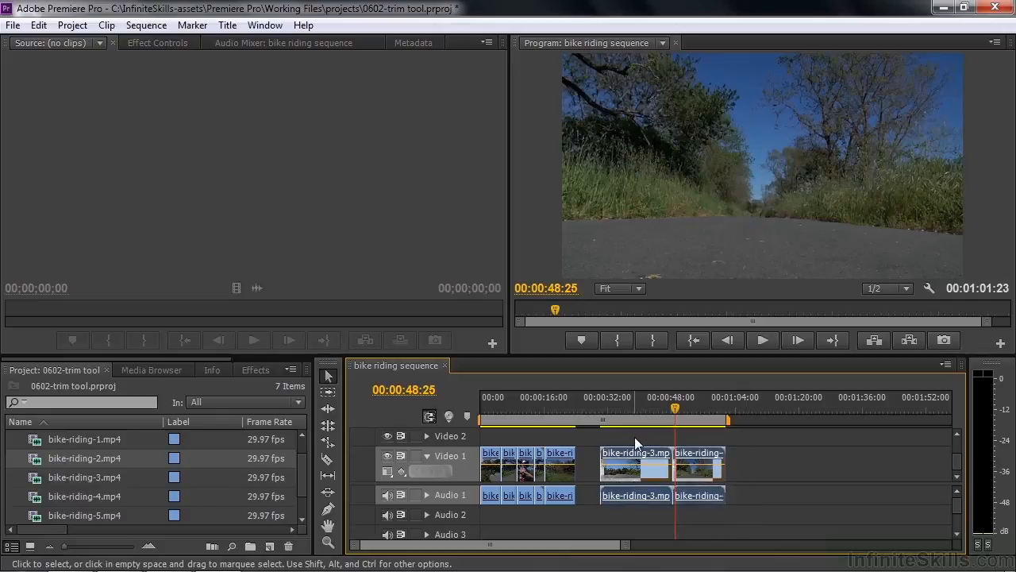
key(Delete)
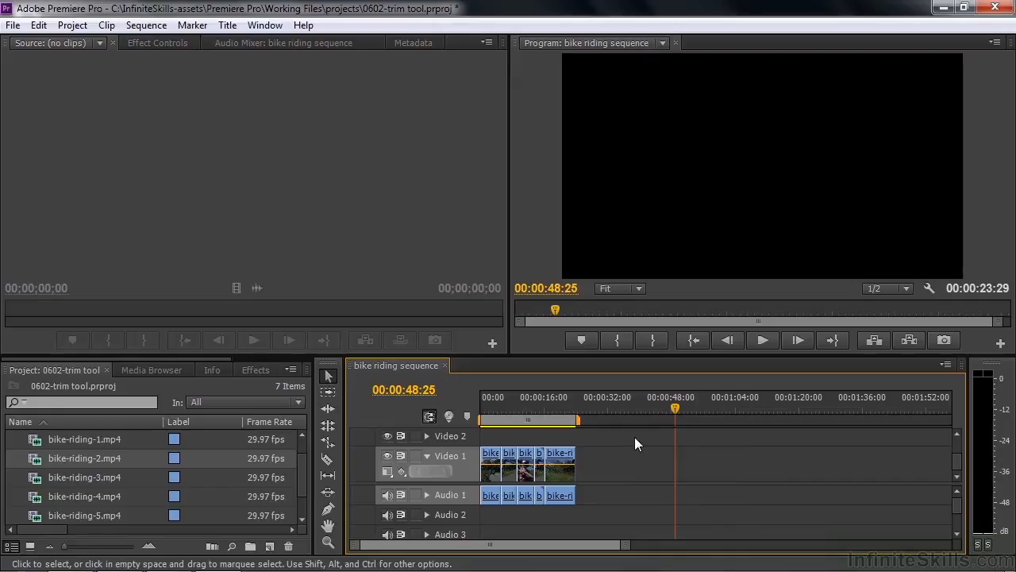
key(backslash)
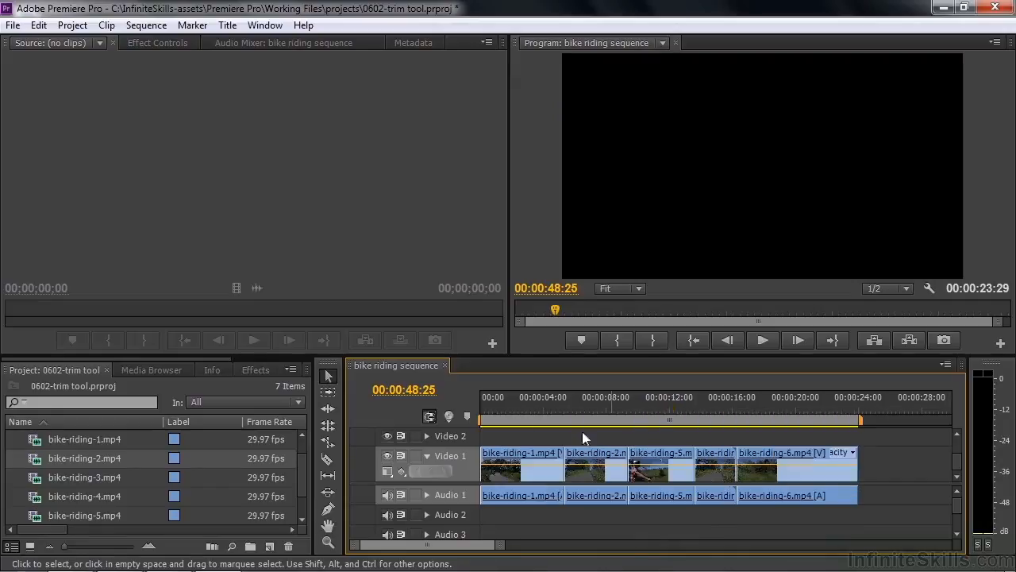
Step: Play the finished bike riding sequence from 00:00:00:00 through to its last clip
drag(490, 399, 480, 402)
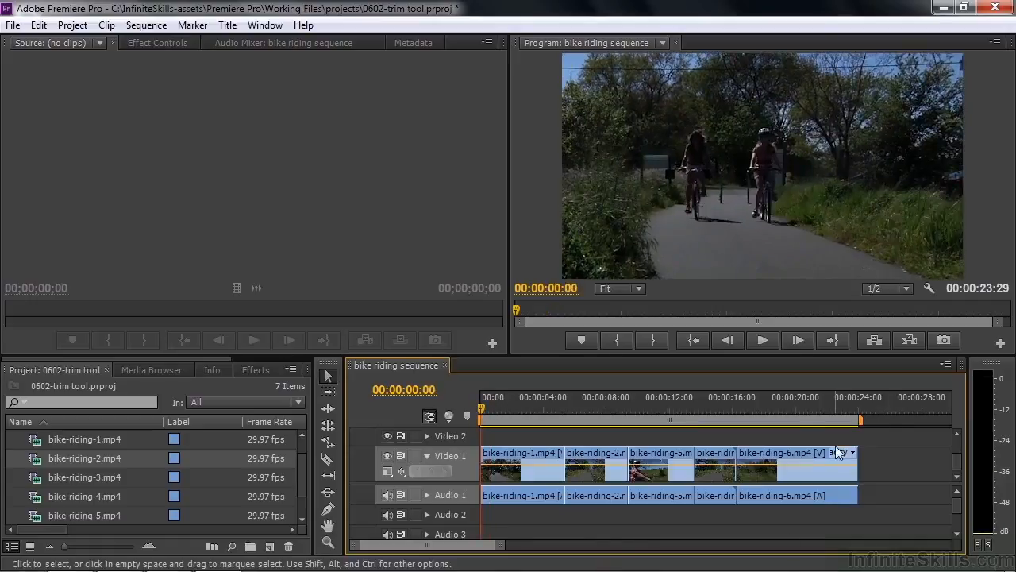
key(space)
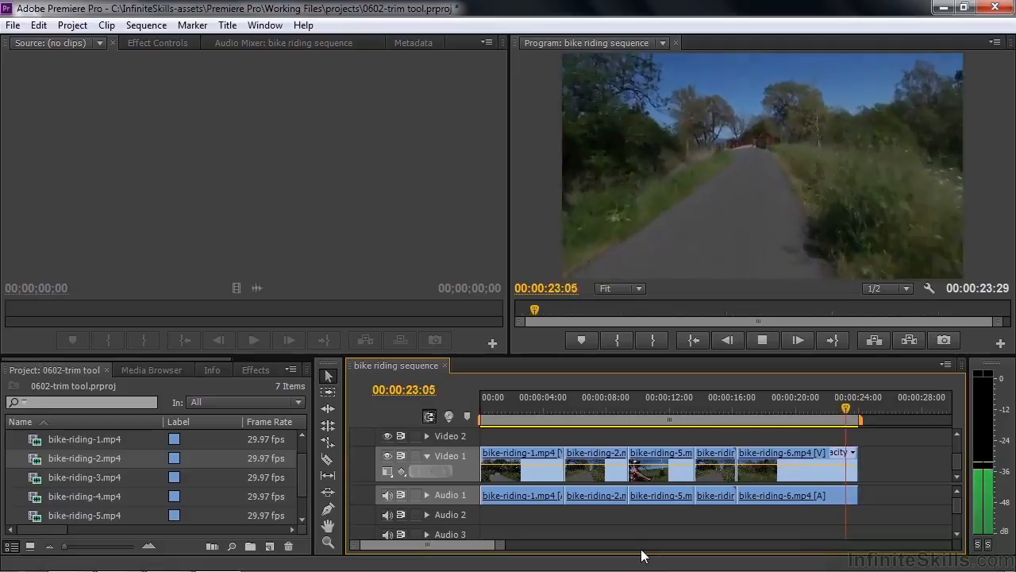
key(space)
key(space)
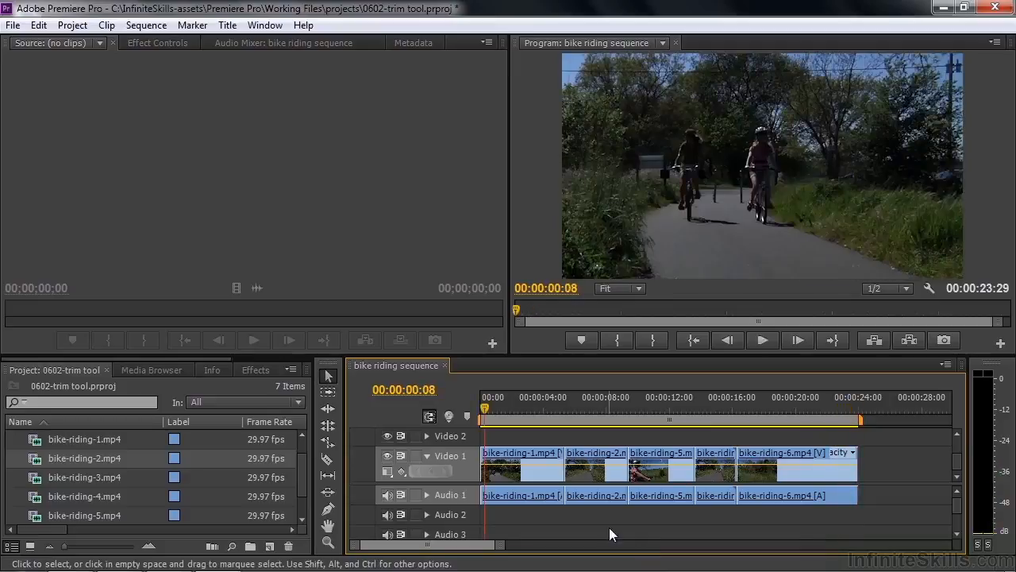